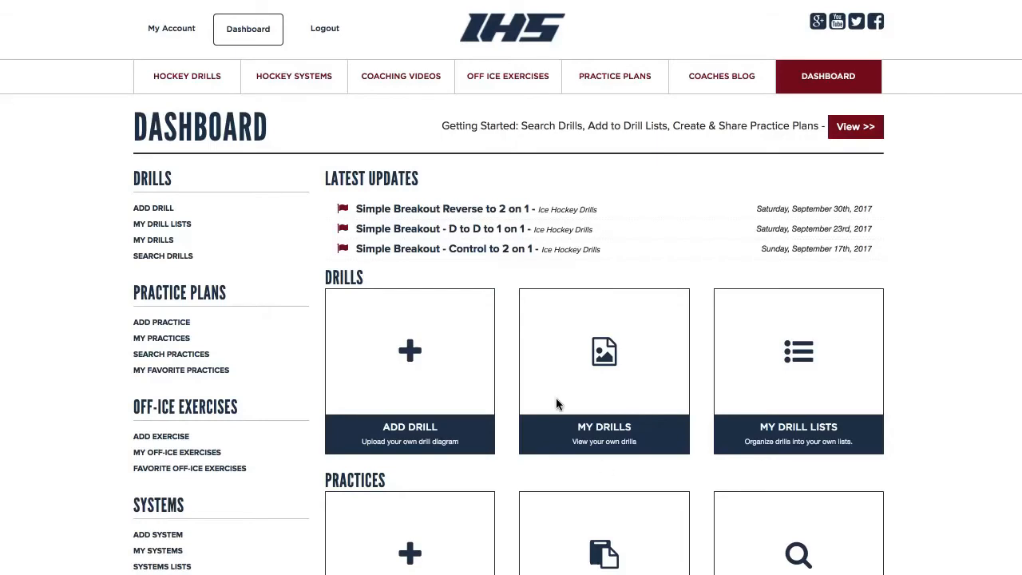
From the Dashboard, add a new practice titled 'IHS Demo Practice for Tuesday the 3rd'
scroll(531, 335, down, 4)
scroll(532, 337, up, 2)
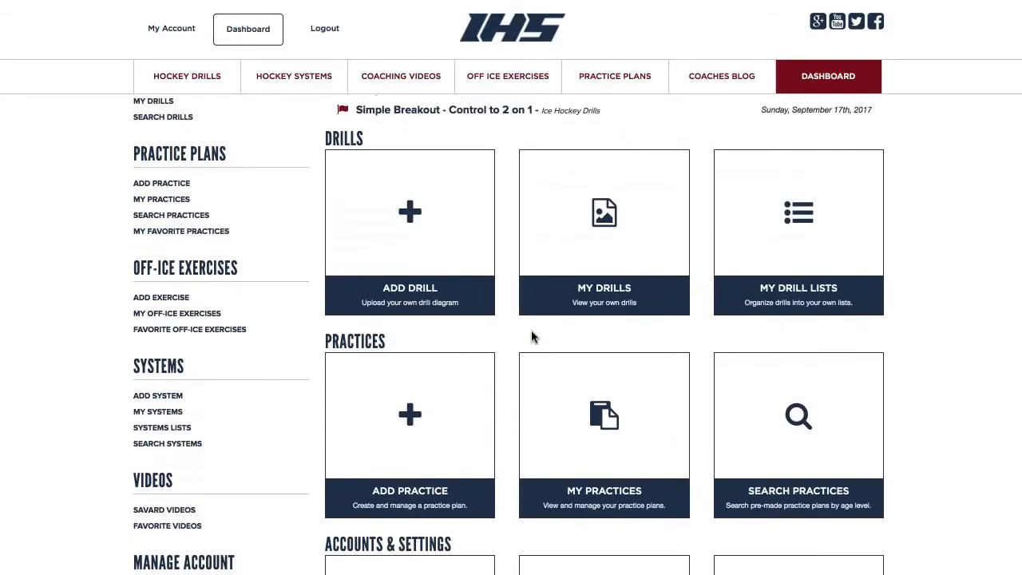
click(409, 419)
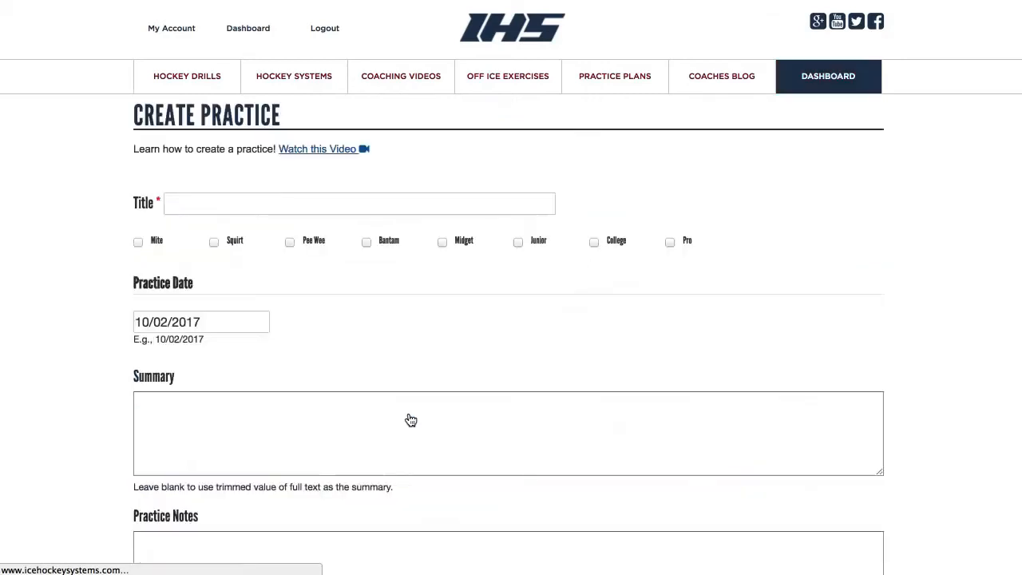
click(212, 206)
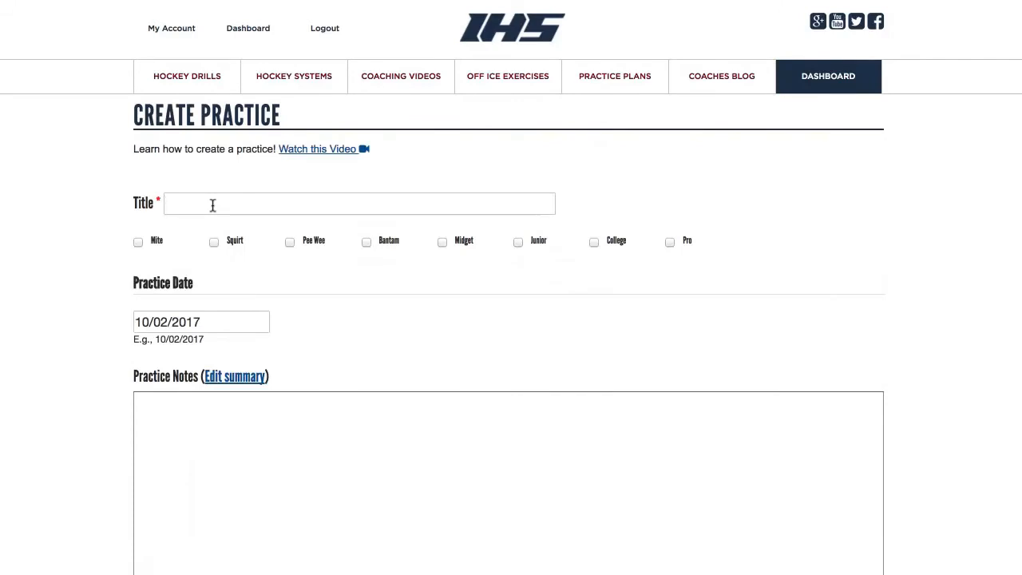
text(IHS)
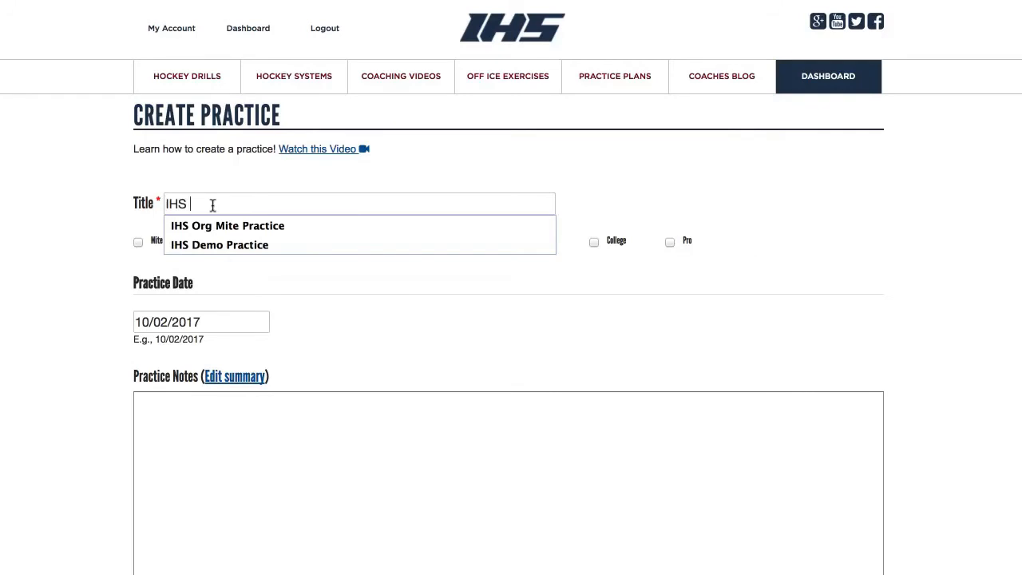
text( Demo Practi)
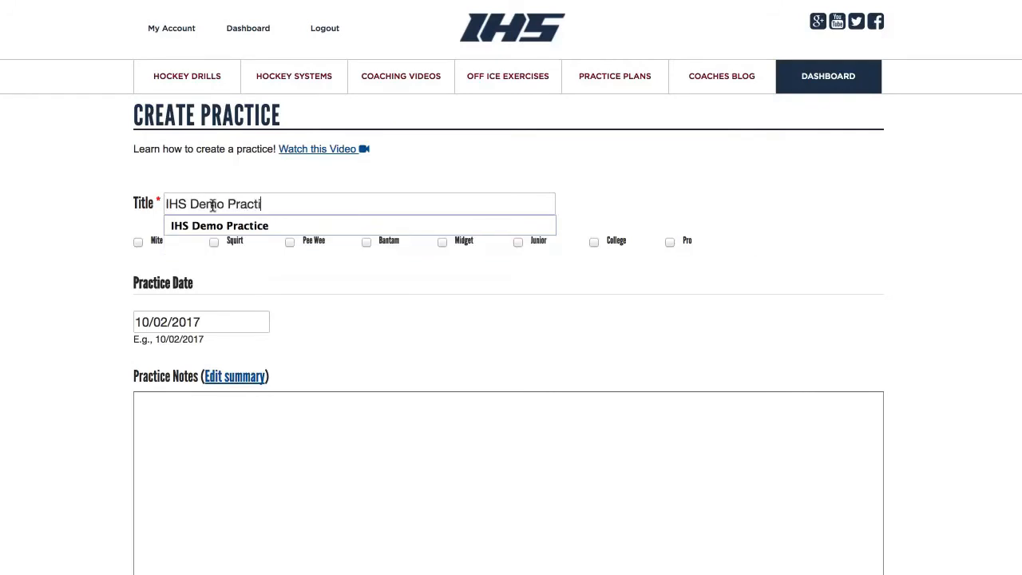
text(ce for Tuesd)
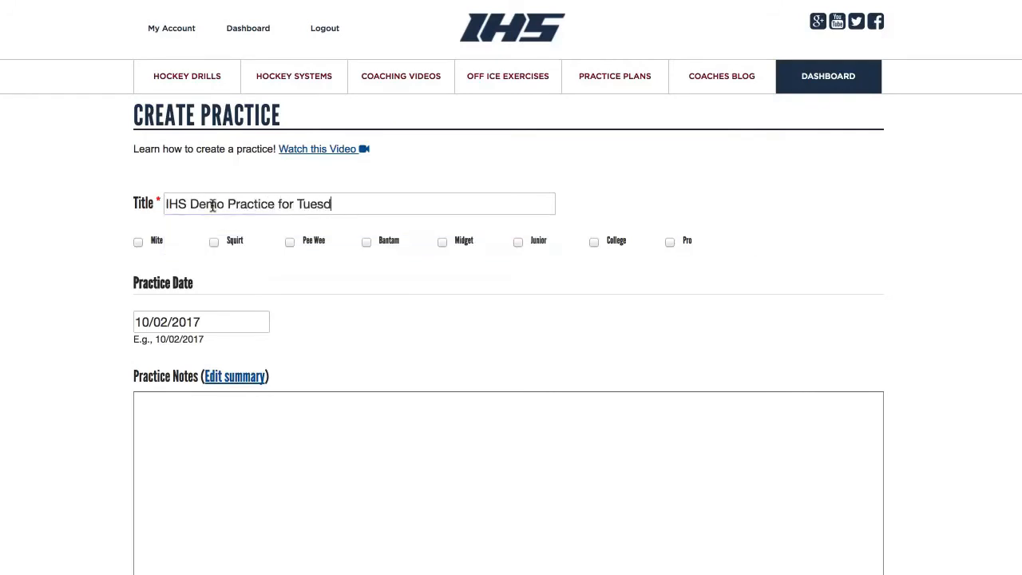
text(ay the 3rd)
key(Tab)
key(Tab)
key(Tab)
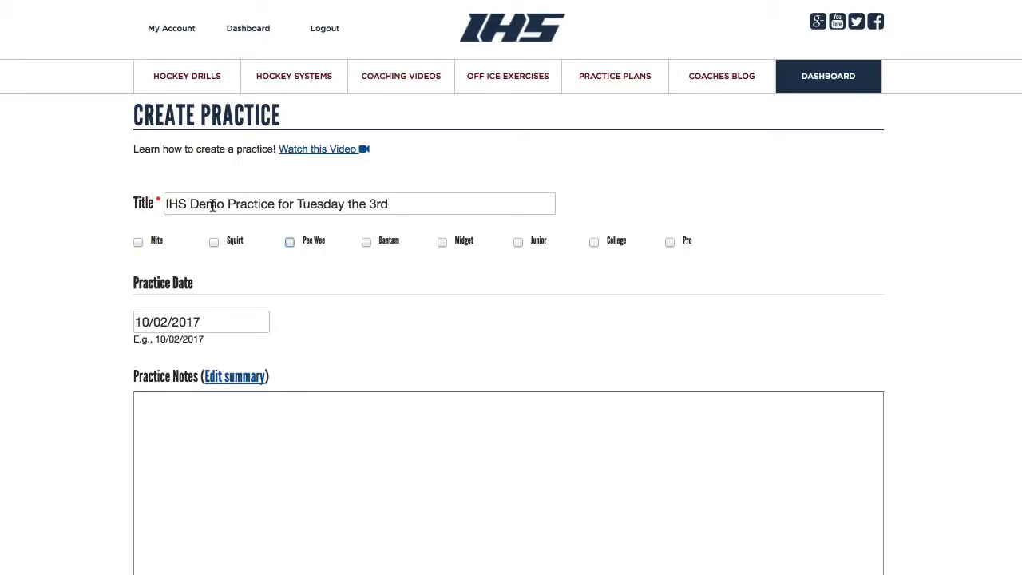
click(211, 323)
Set the date to 10/03/2017, switch notes to Filtered HTML, and type 'Practice Outline' in the notes
click(210, 401)
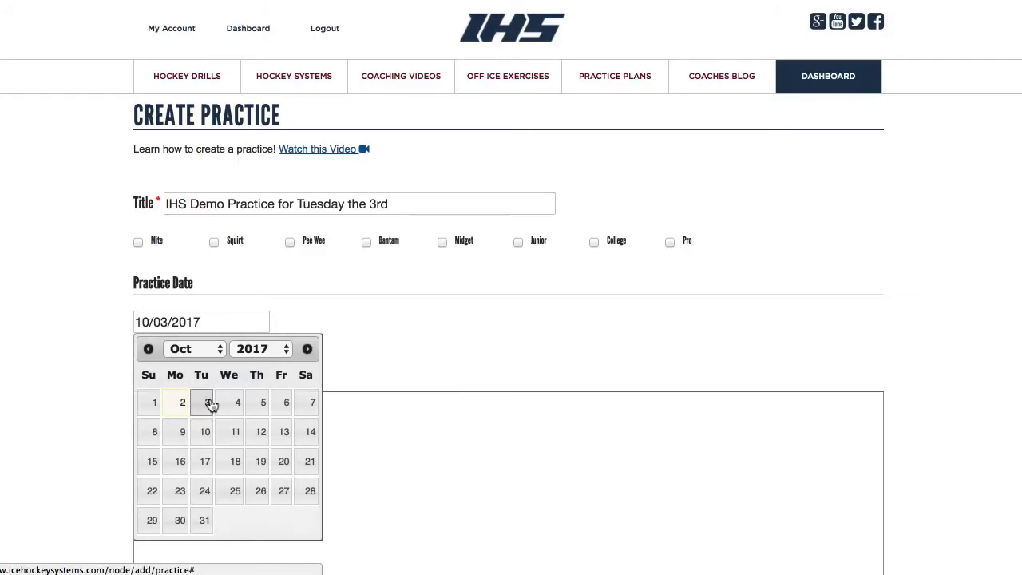
scroll(293, 414, down, 5)
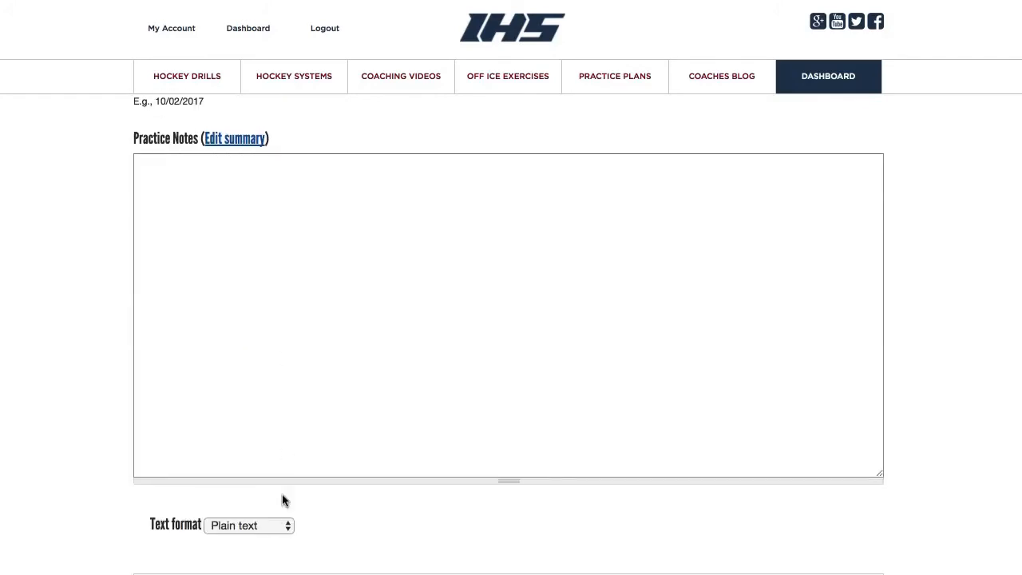
click(284, 526)
click(281, 545)
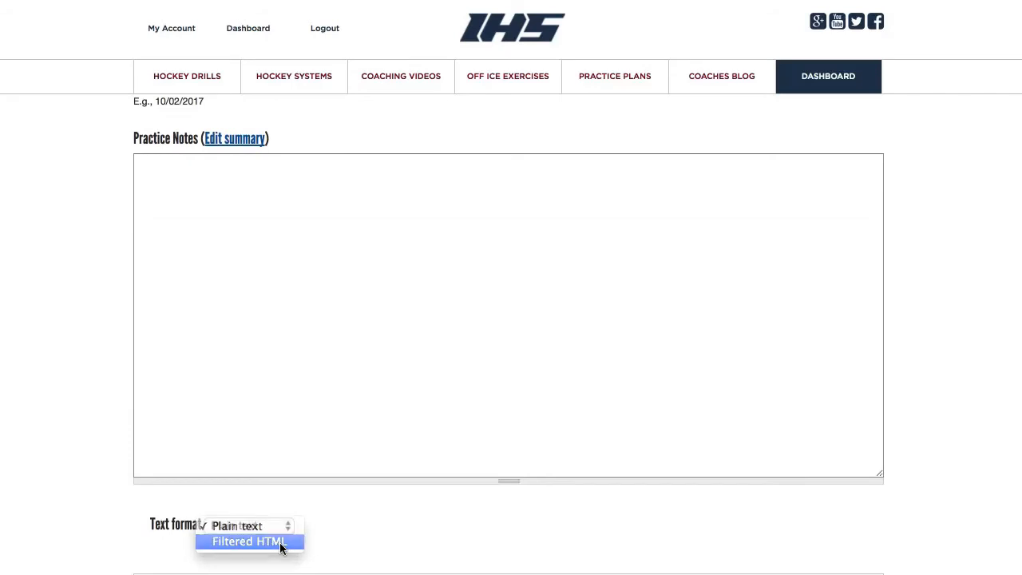
click(255, 291)
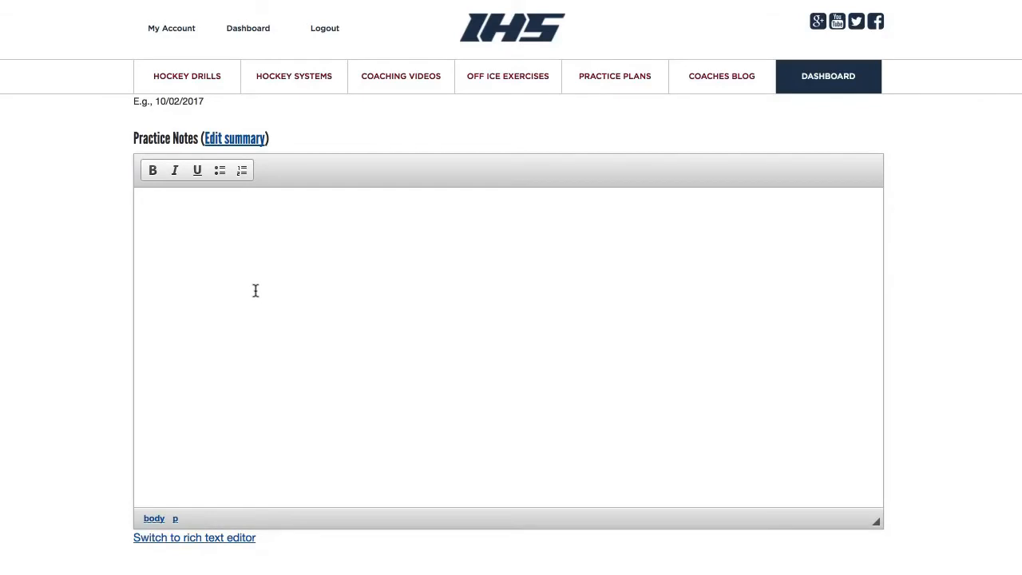
text(Pracitice Outline)
Add bullets: arrive 45 minutes before, dressed 15 minutes before ice time, off-ice 15 minutes after for about 45 minutes
click(220, 170)
text(arrive )
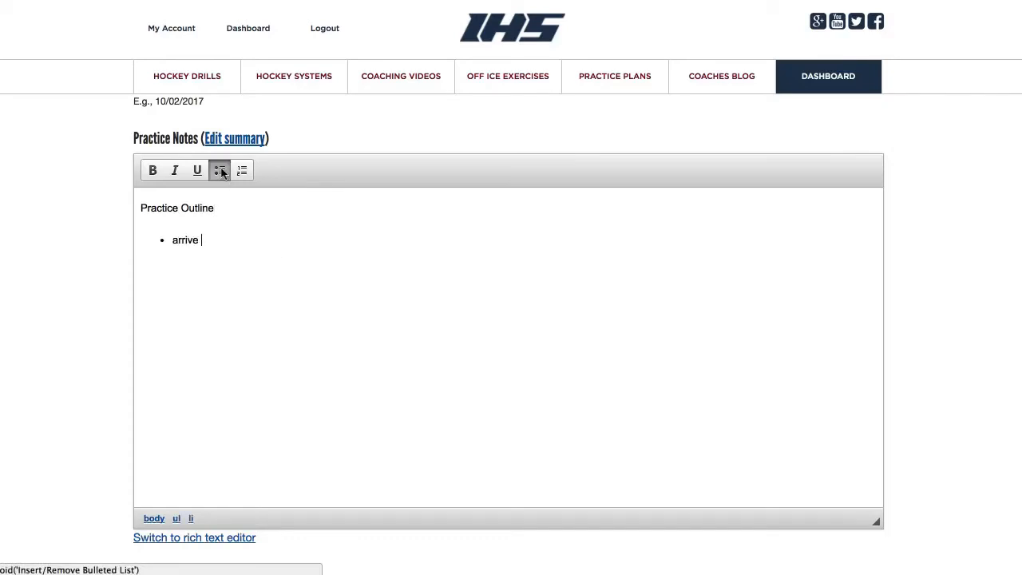
text(45 minutes before pra)
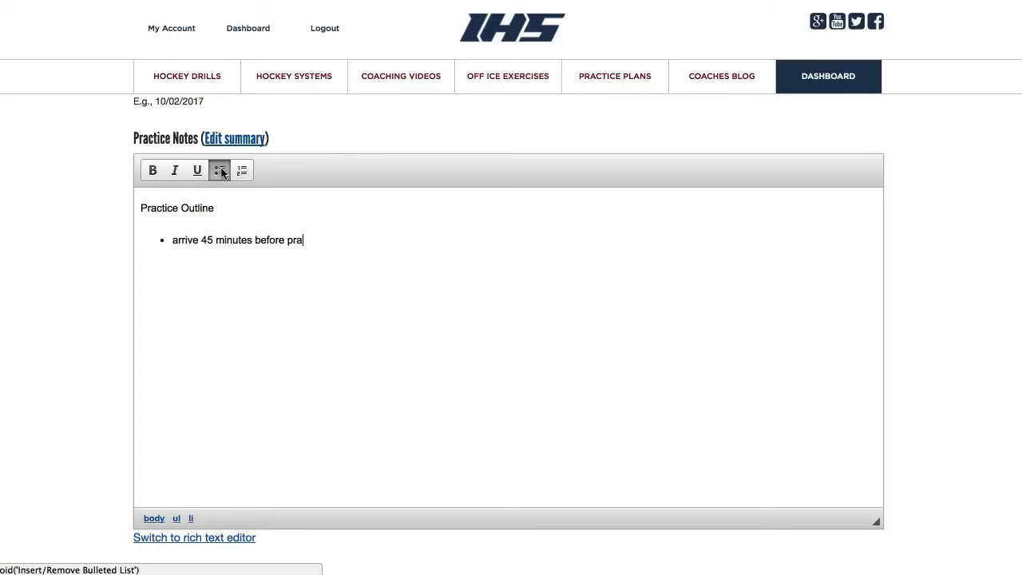
text(ctice )
text(be dressed )
text(15 minutes )
text(before )
text(ice time )
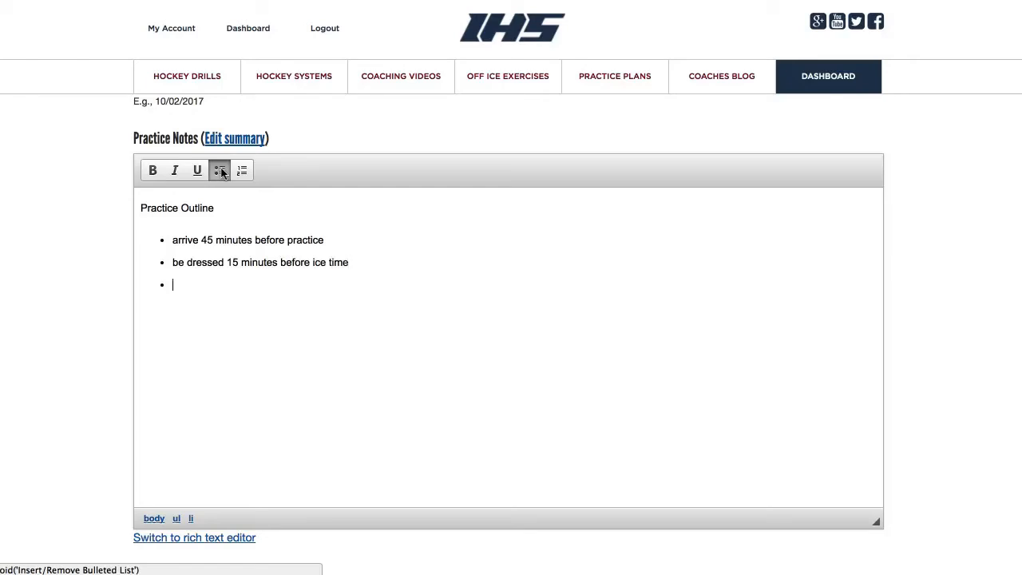
text(off-ice is schedule 15 minutes after practice fo)
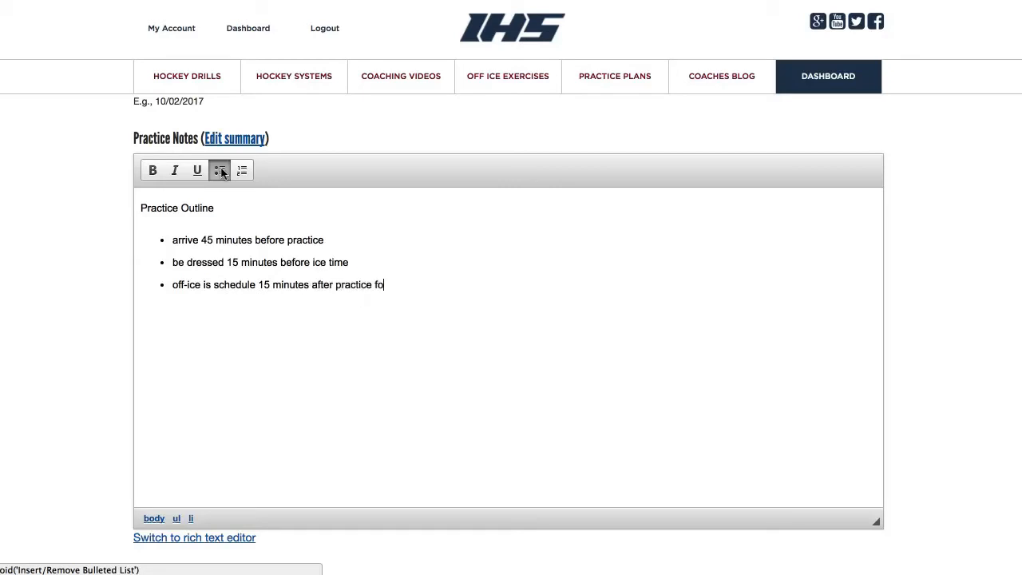
text(r about 45 minutes should be done an hour after practice)
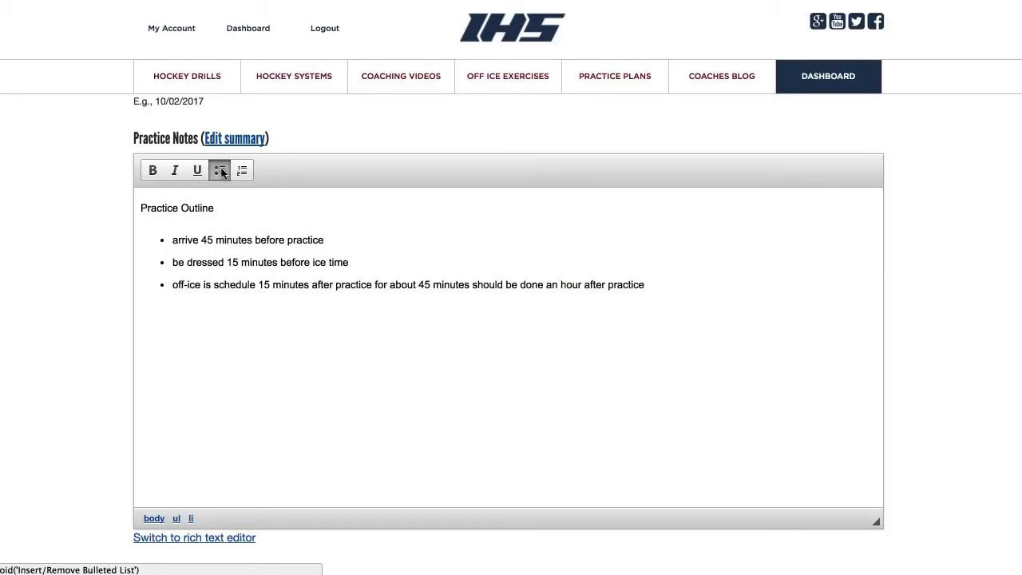
Finish the off-ice bullet, noting it should be done an hour after practice
click(211, 207)
Make the 'Practice Outline' heading bold and underlined
drag(216, 208, 140, 206)
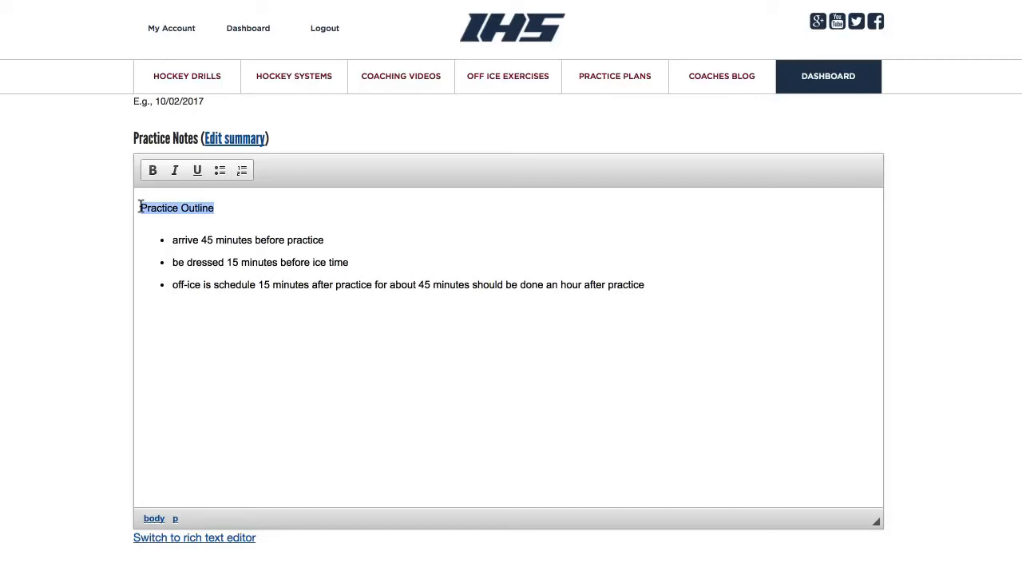
click(157, 176)
click(194, 175)
click(230, 206)
Add a 'Practice Theme: Skill development in stations' line below the list with the label bolded
click(424, 276)
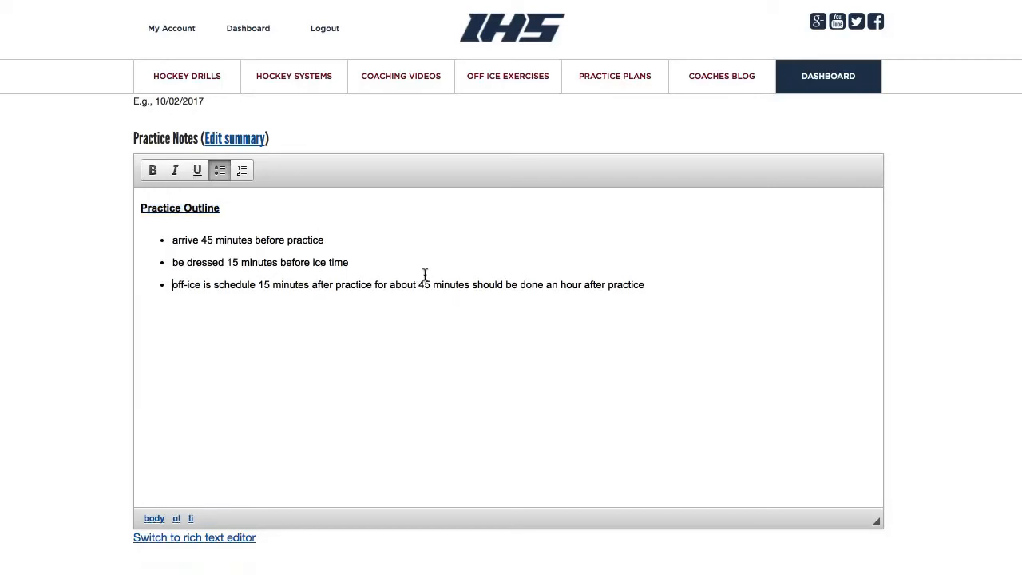
click(651, 281)
key(Return)
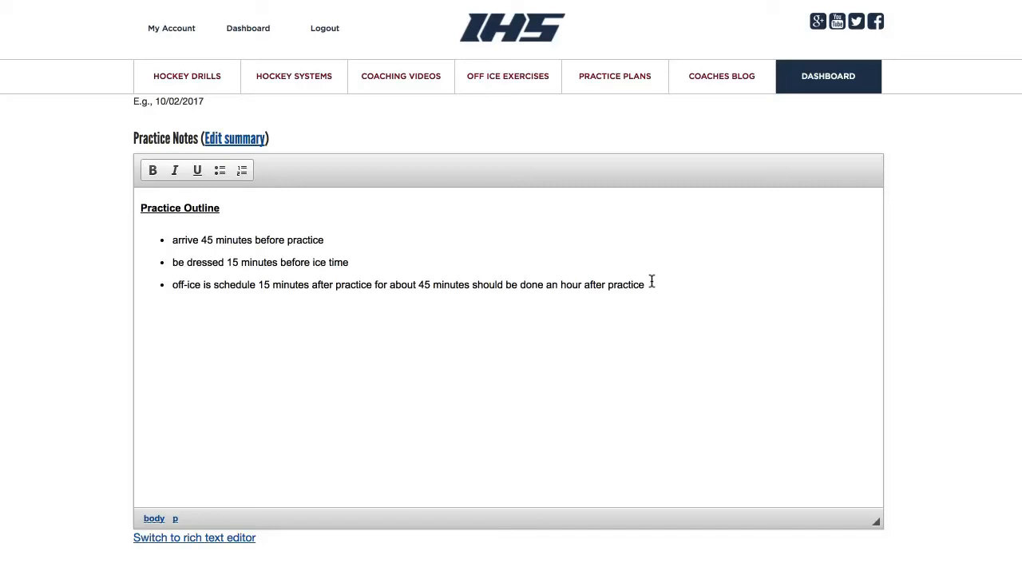
text(Prac)
text(tice Theme)
text(: )
text(Ski)
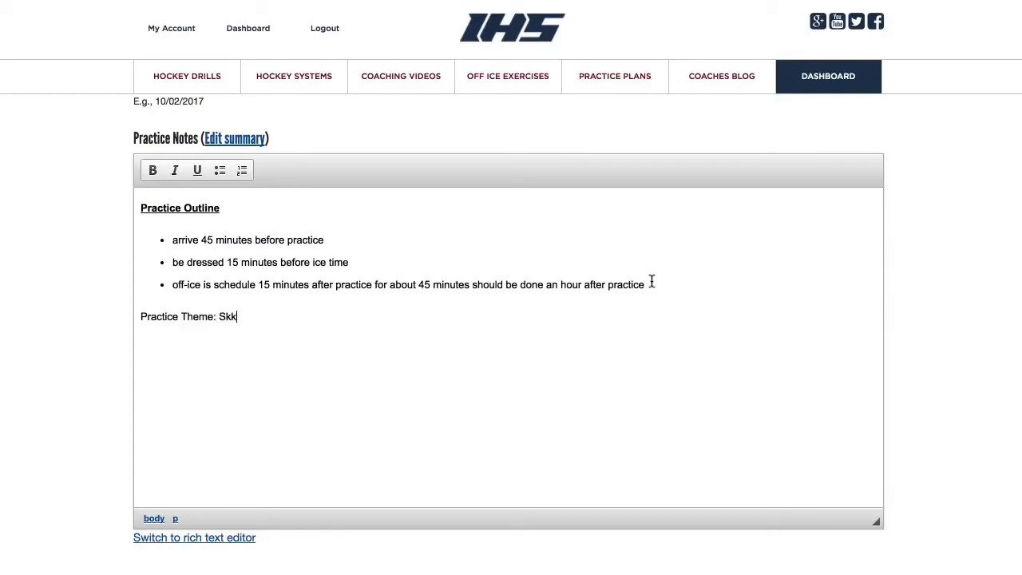
key(BackSpace)
key(BackSpace)
text(kill development in stations)
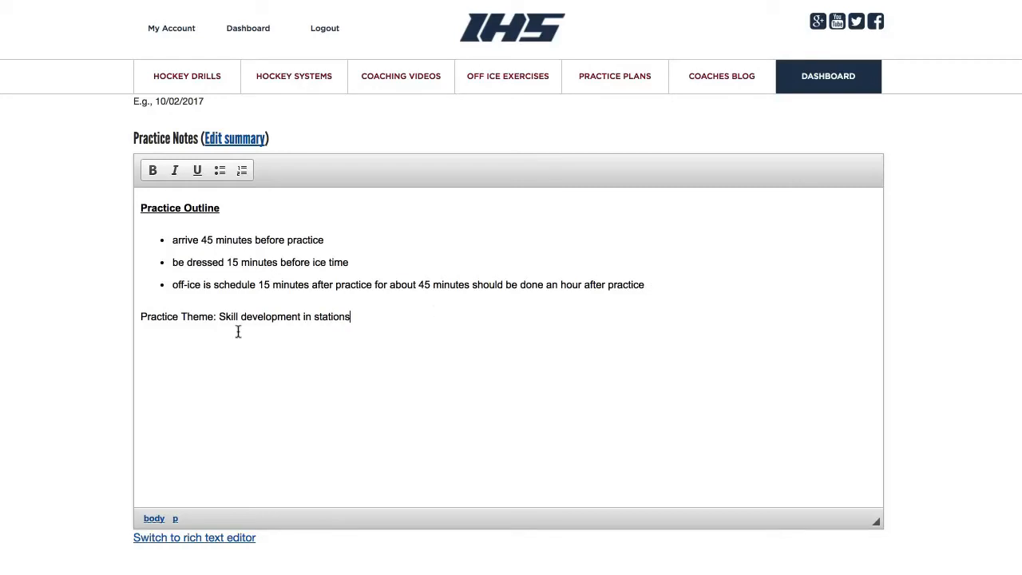
drag(217, 317, 109, 323)
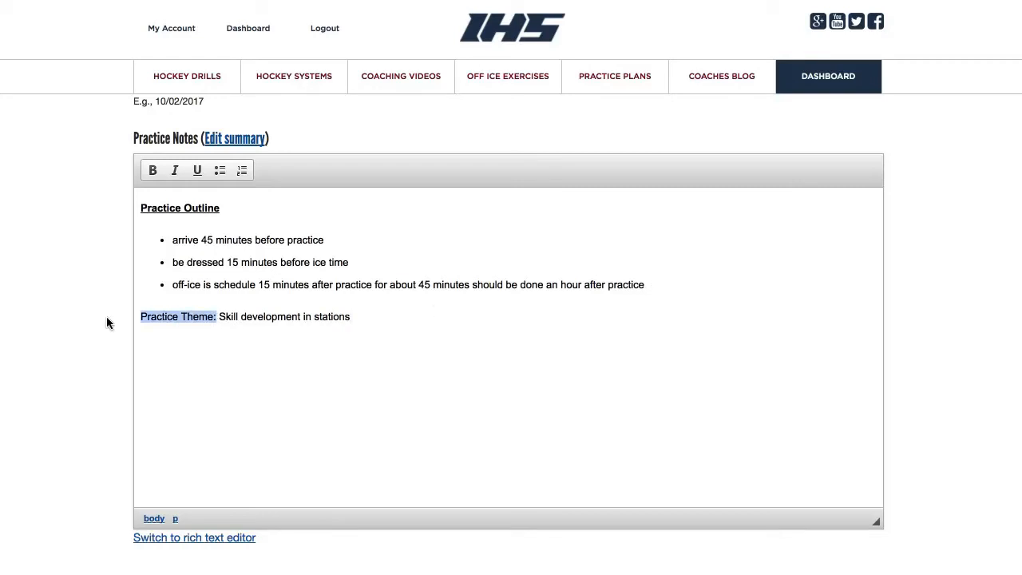
click(153, 170)
click(236, 322)
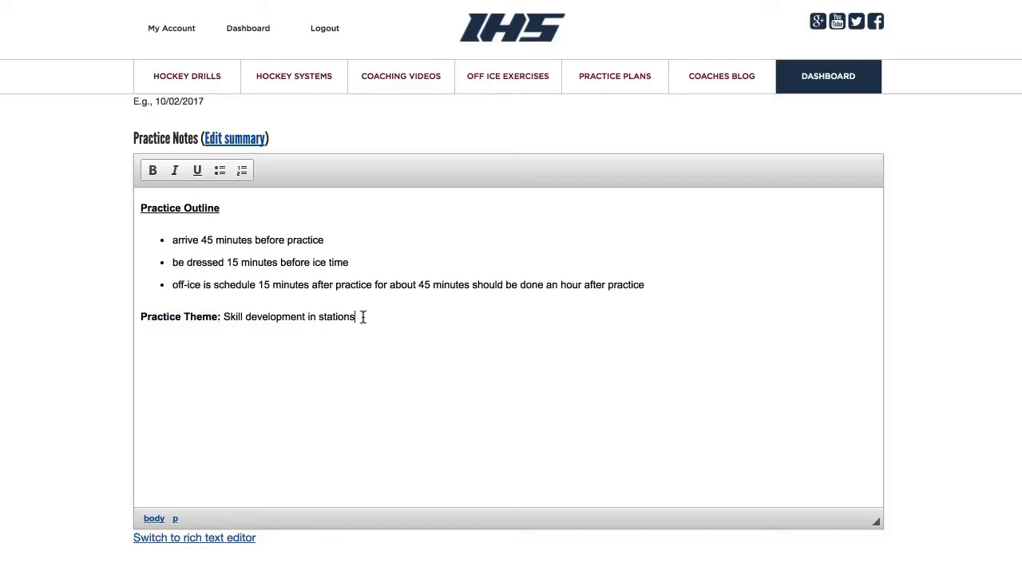
Upload 4-stations-1.jpg as the practice diagram image
scroll(363, 316, down, 3)
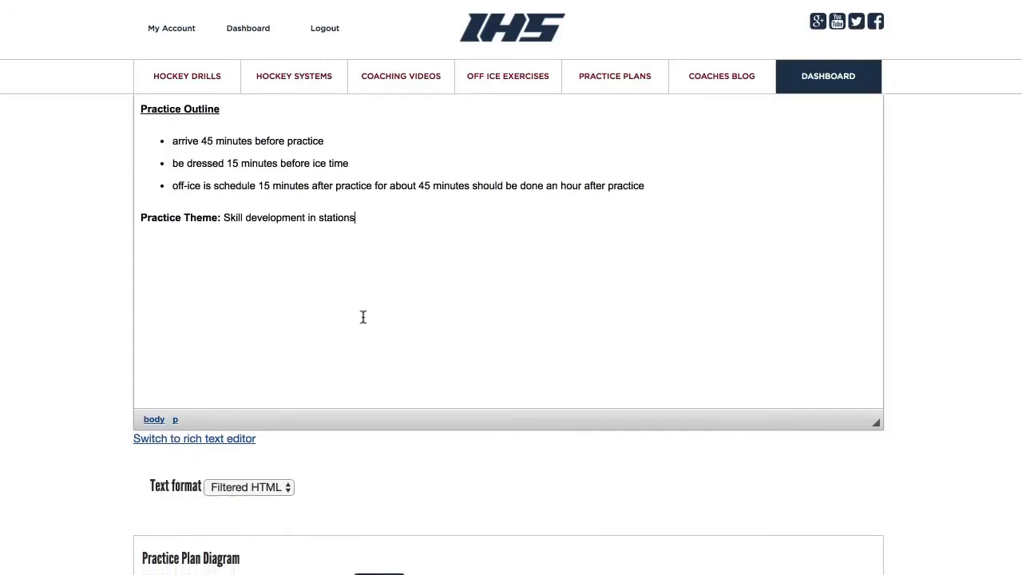
scroll(362, 321, down, 2)
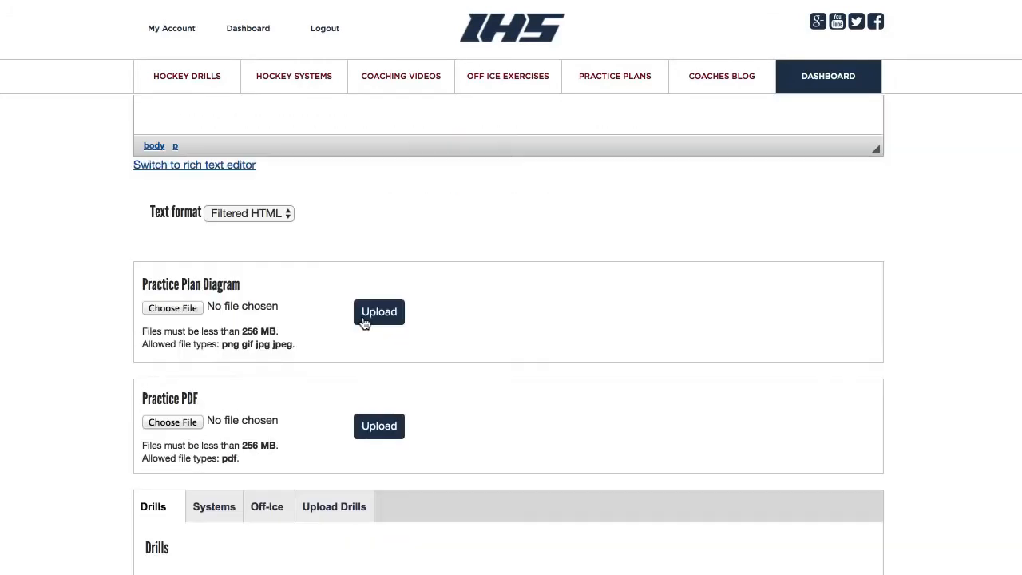
scroll(363, 322, down, 1)
scroll(363, 321, up, 1)
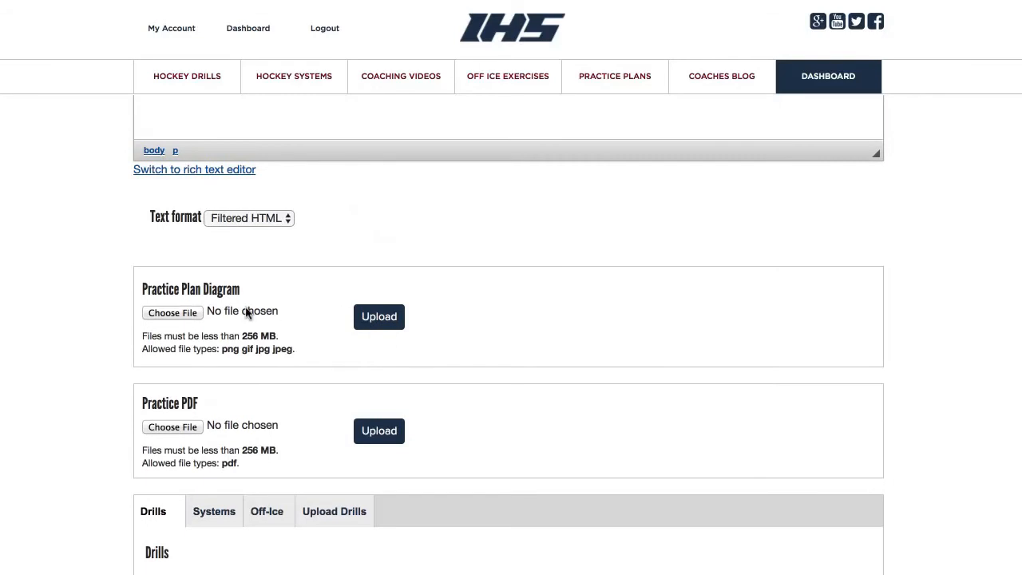
click(198, 315)
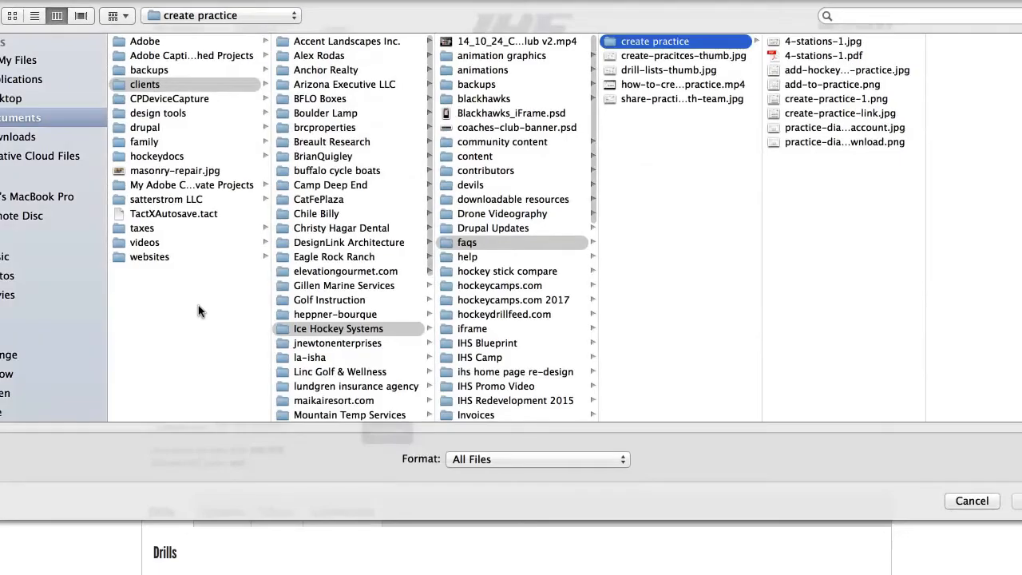
click(791, 46)
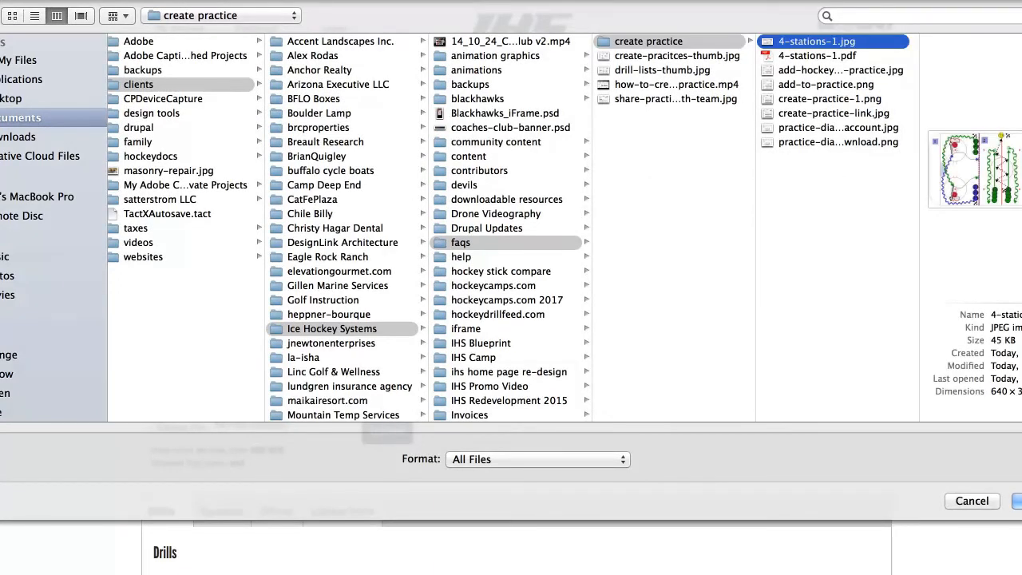
key(Return)
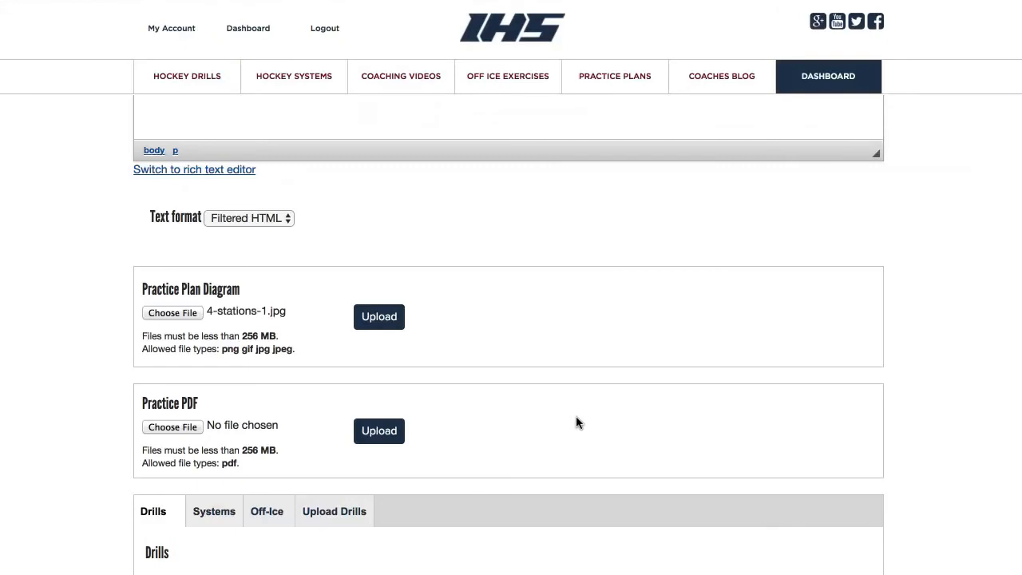
click(383, 317)
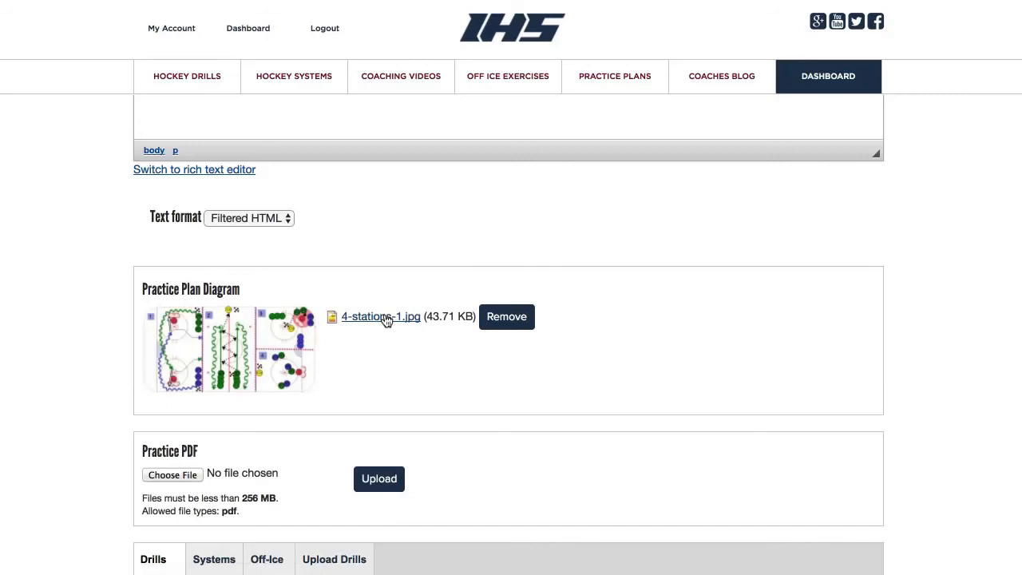
Upload 4-stations-1.pdf as the Practice PDF
scroll(385, 319, down, 2)
click(190, 402)
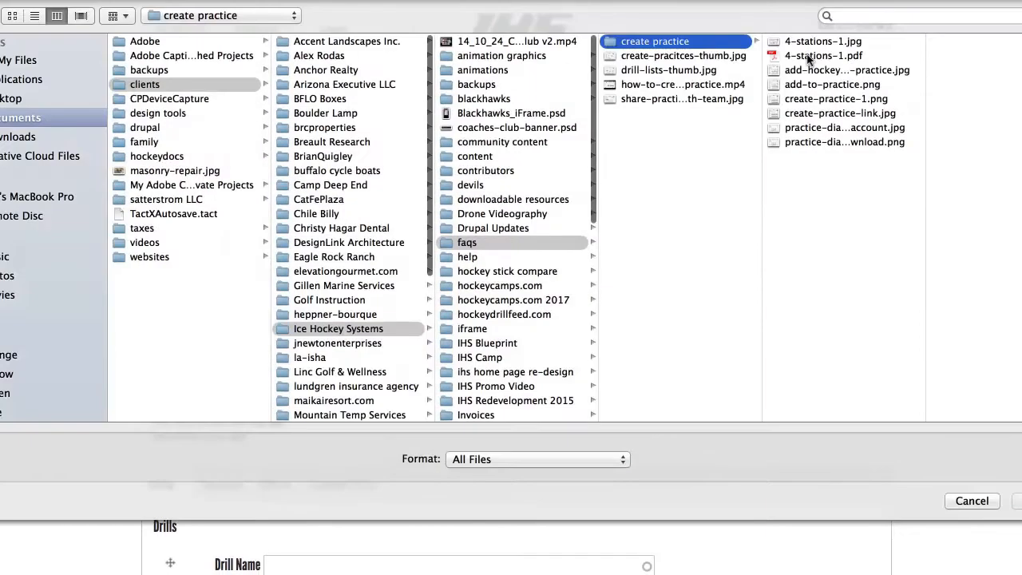
click(811, 57)
click(1018, 499)
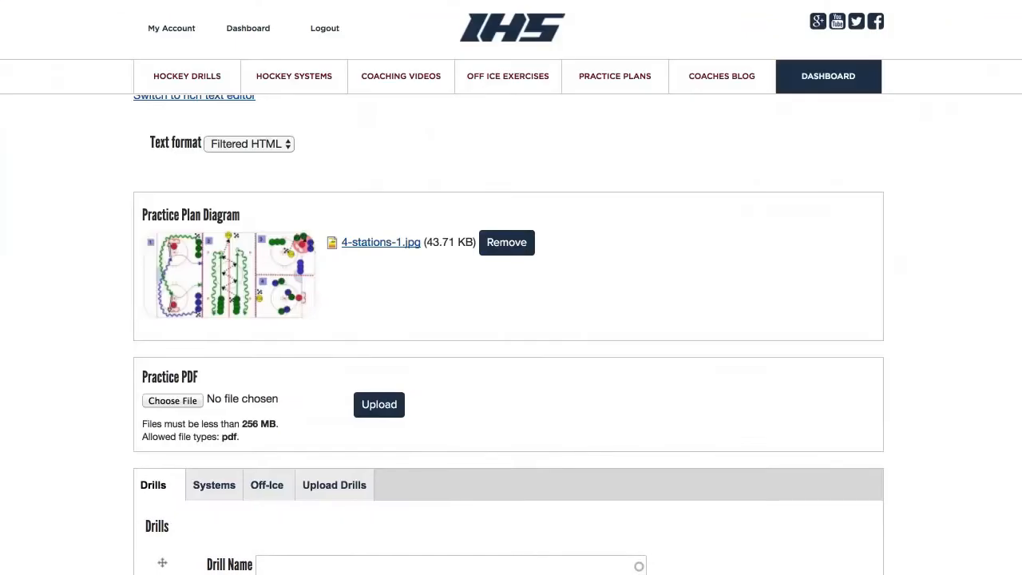
click(380, 409)
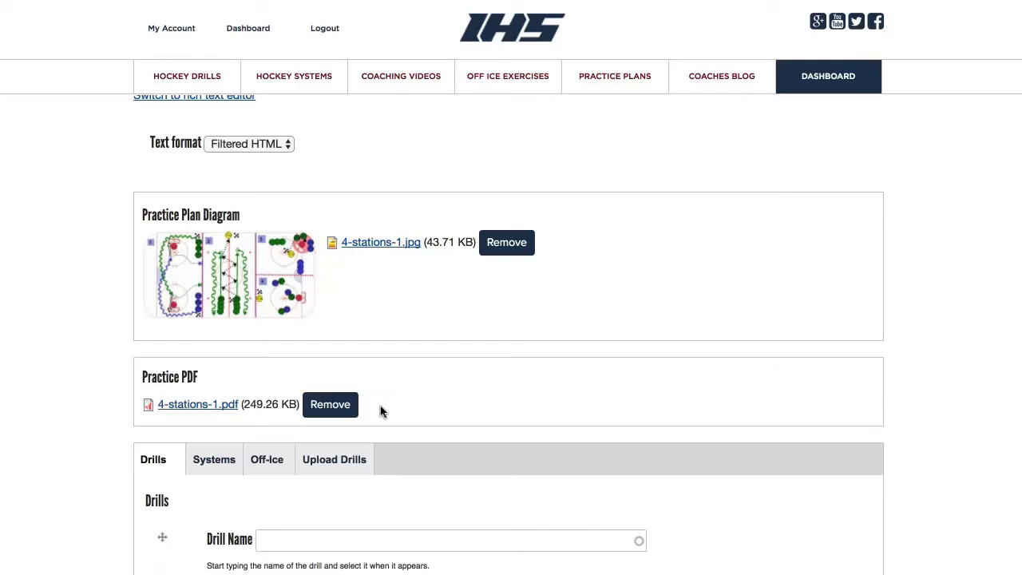
Save the completed Tuesday practice plan from the bottom of the form
scroll(380, 411, up, 3)
scroll(380, 410, down, 5)
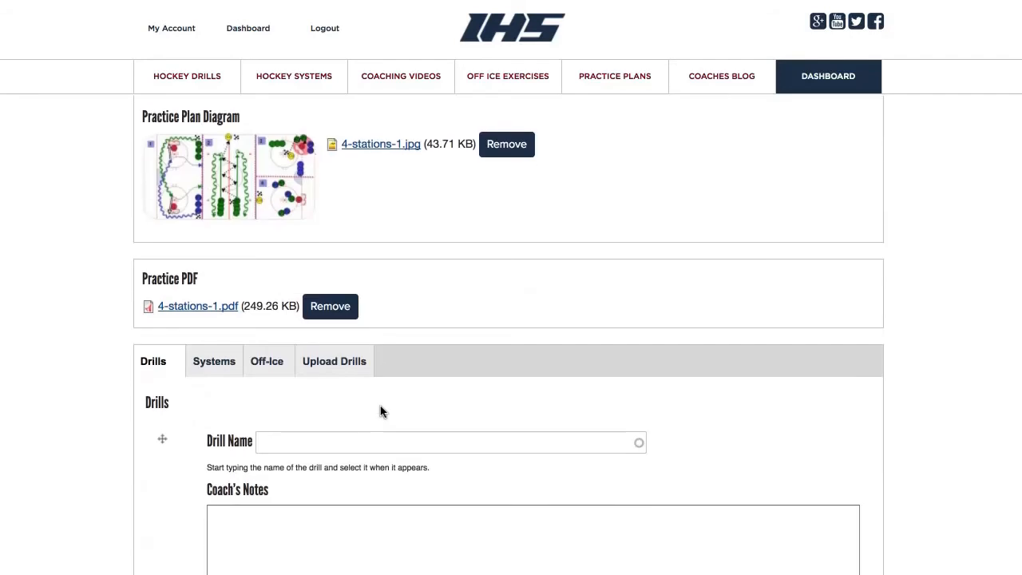
scroll(92, 386, down, 3)
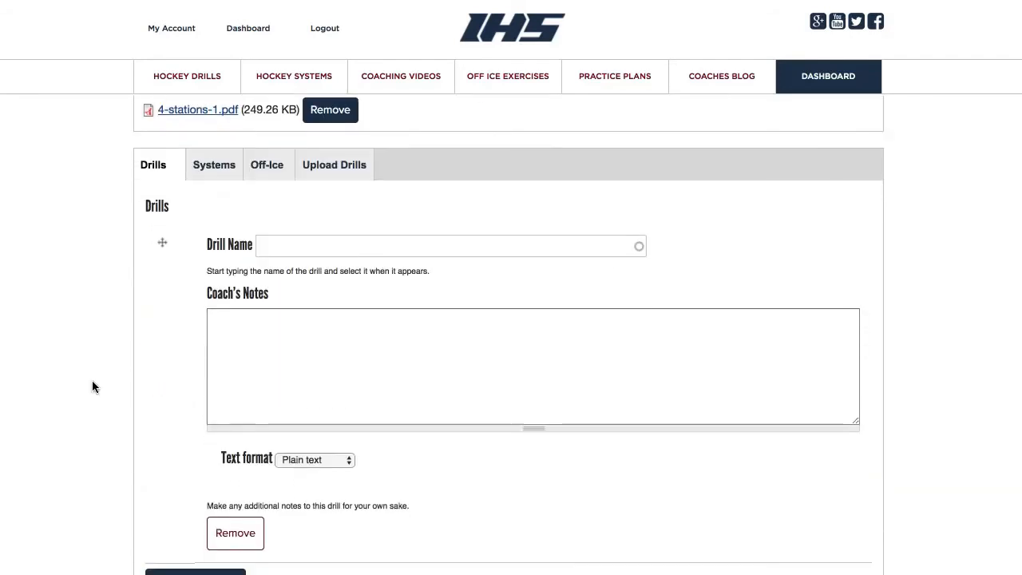
scroll(92, 387, down, 1)
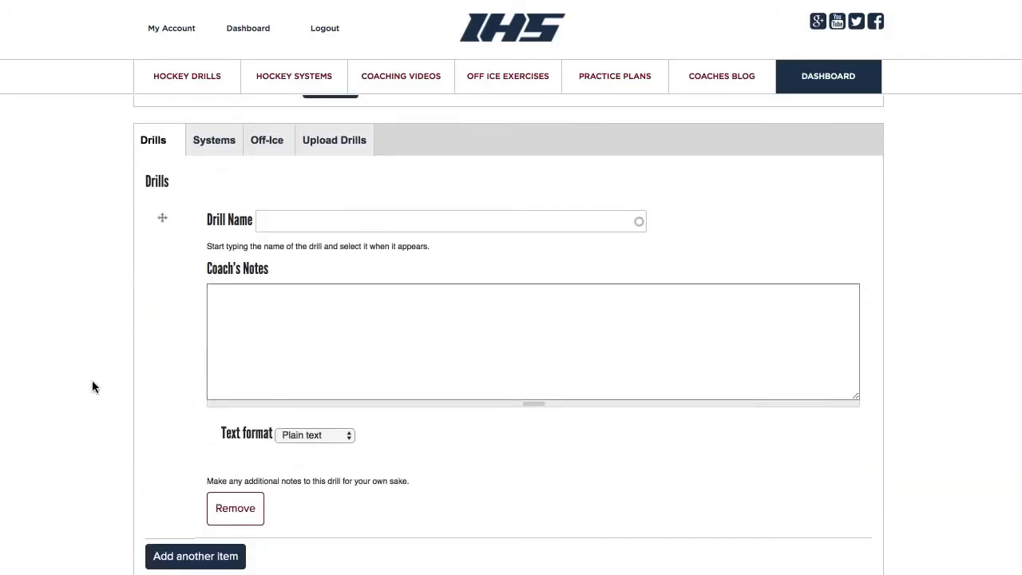
scroll(92, 387, down, 3)
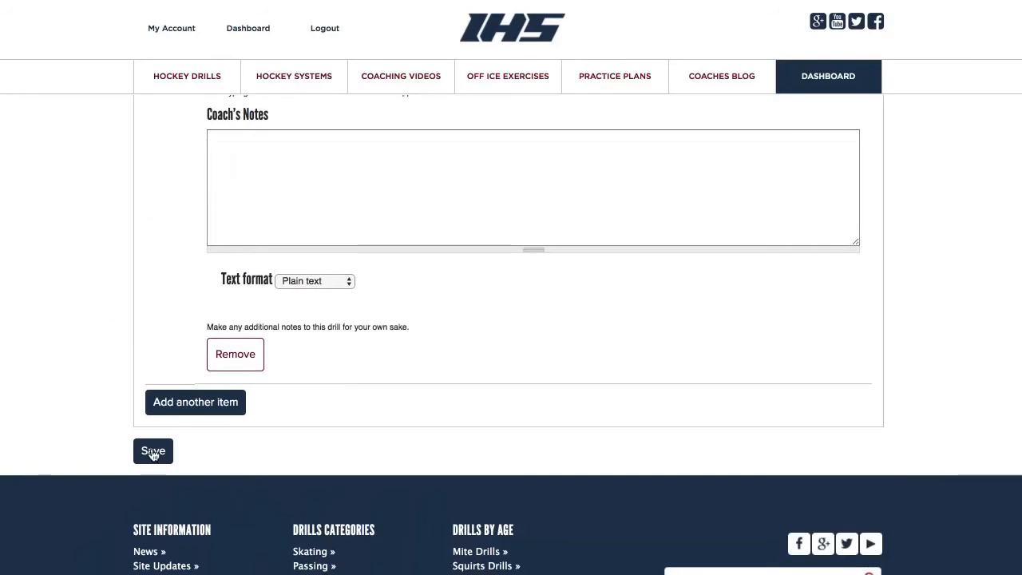
click(153, 453)
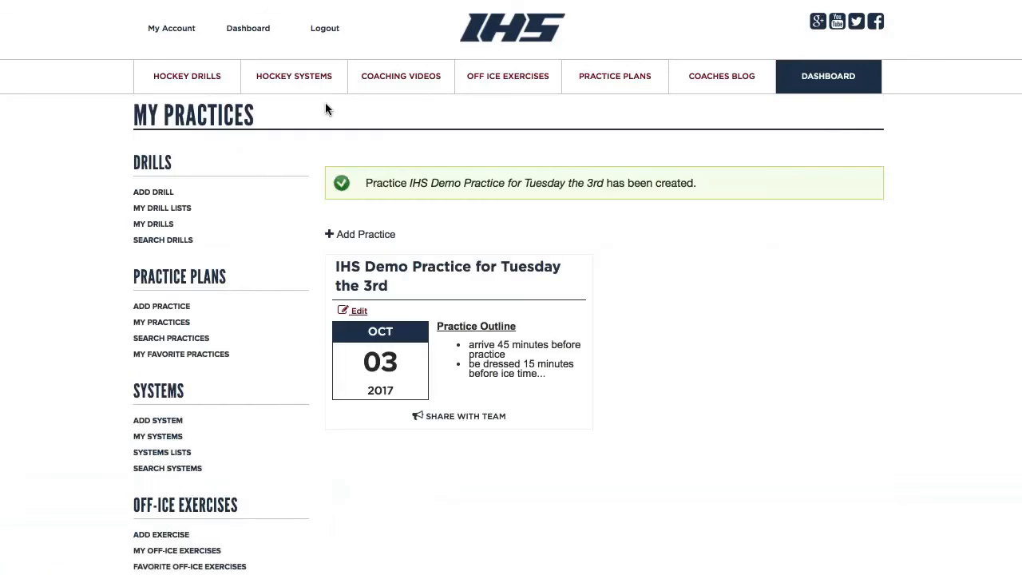
click(170, 209)
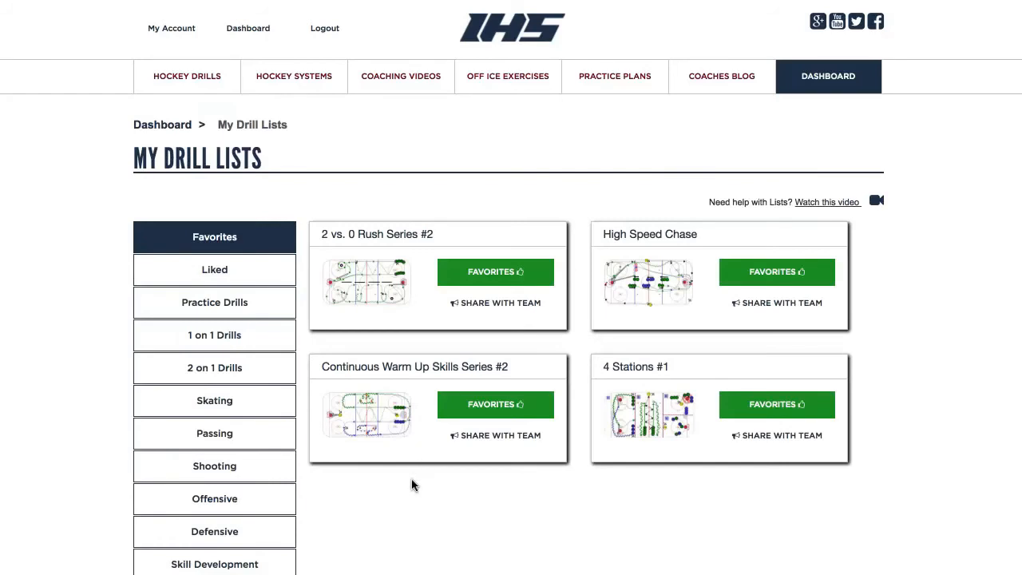
Open the Center Circle Tire Skating - Control Turns drill from the Stations list
scroll(412, 485, down, 3)
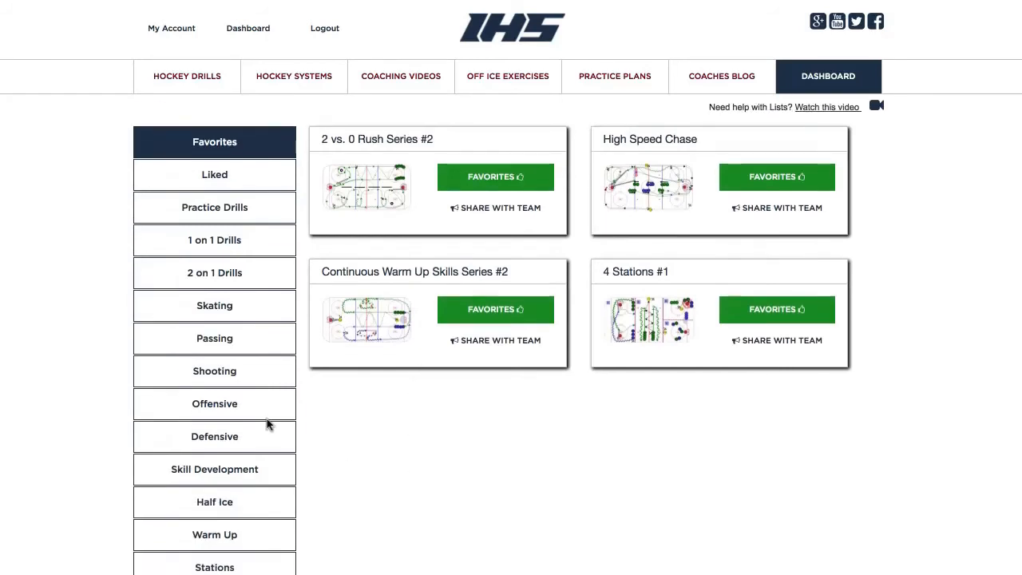
scroll(241, 464, down, 2)
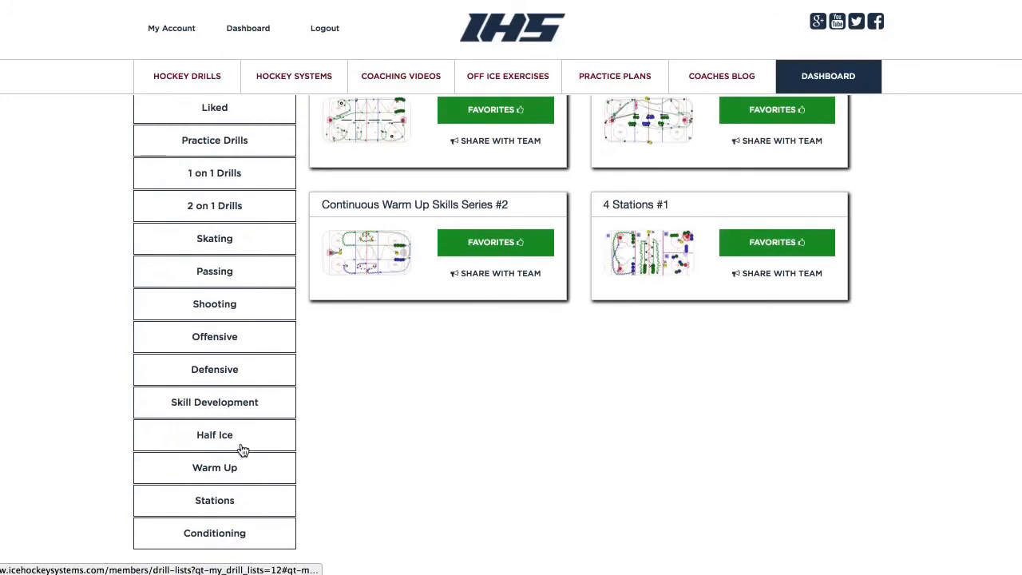
click(229, 498)
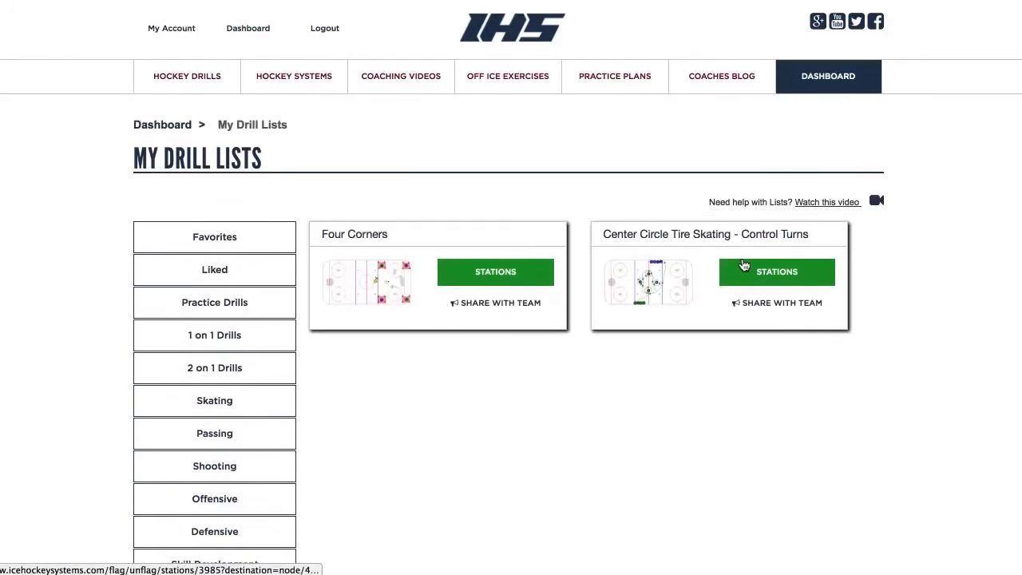
click(715, 243)
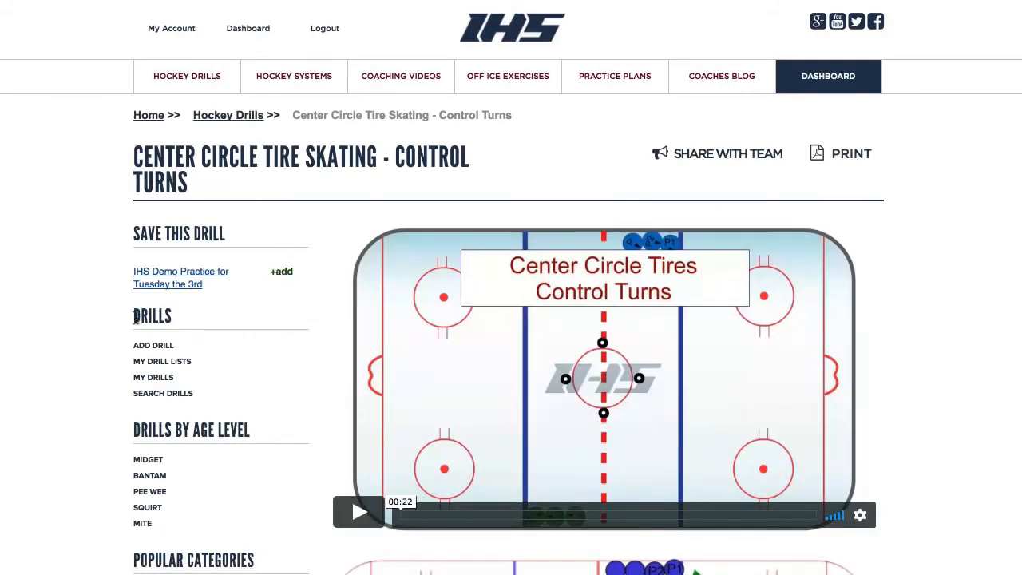
Add the open drill to the Tuesday practice, then add Continuous Warm Up Skills Series #2 from My Drill Lists
click(281, 274)
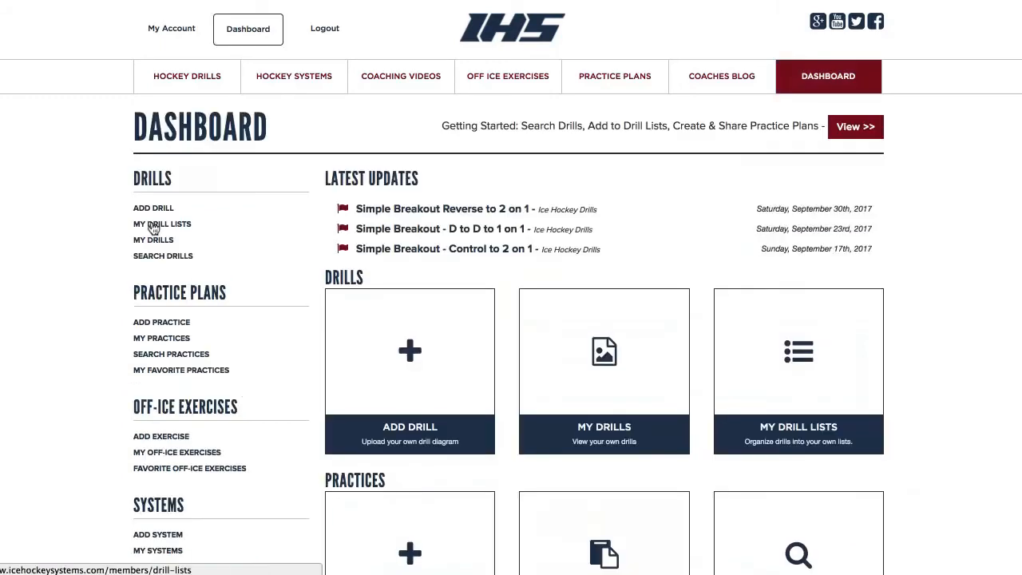
click(154, 228)
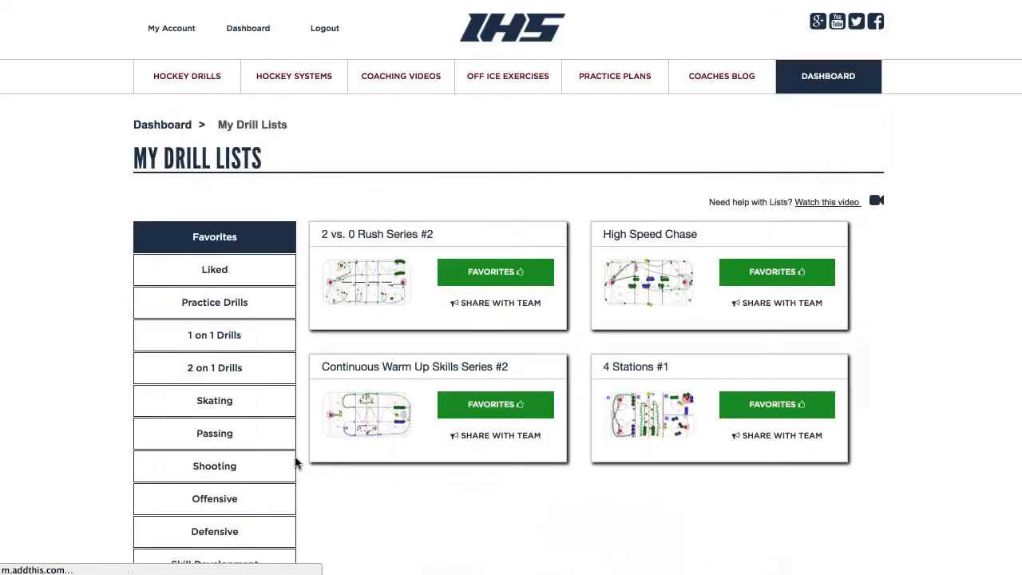
scroll(295, 463, down, 5)
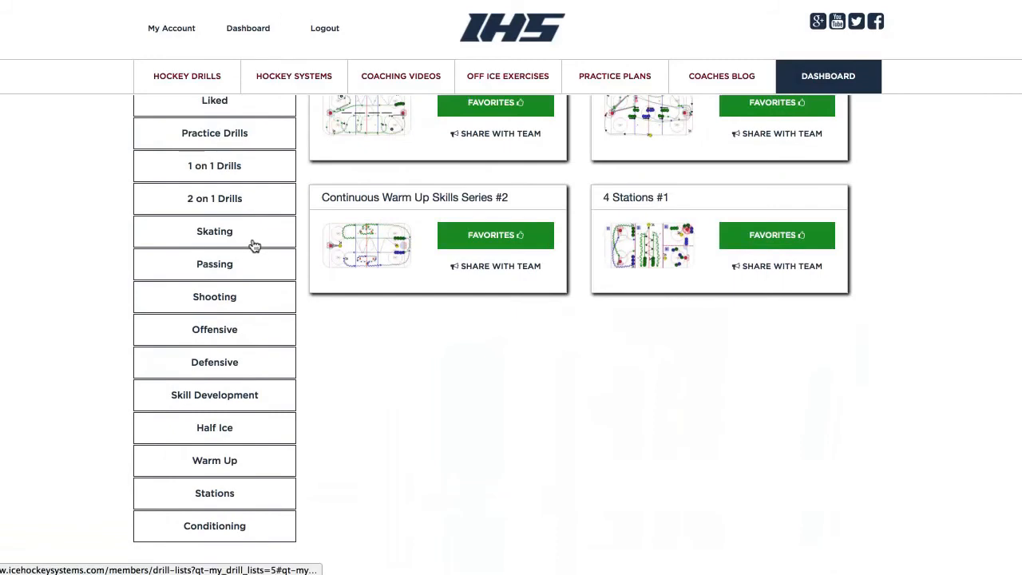
scroll(255, 246, up, 3)
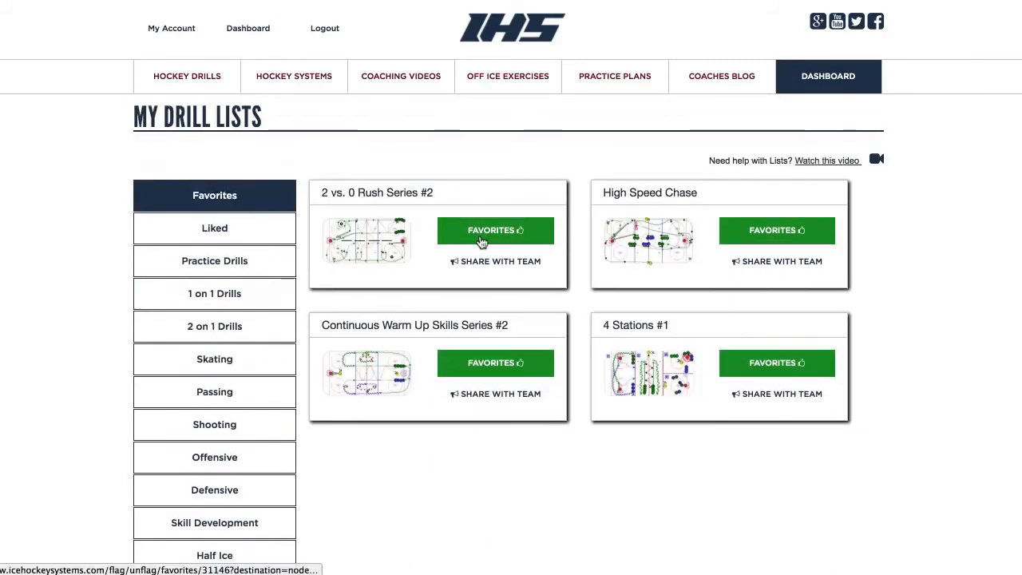
click(445, 330)
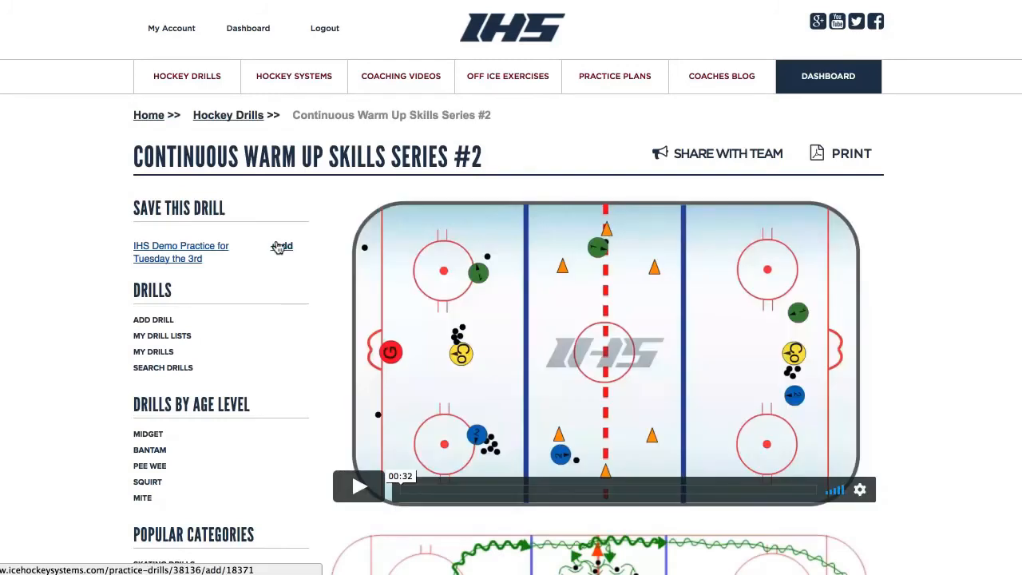
click(279, 247)
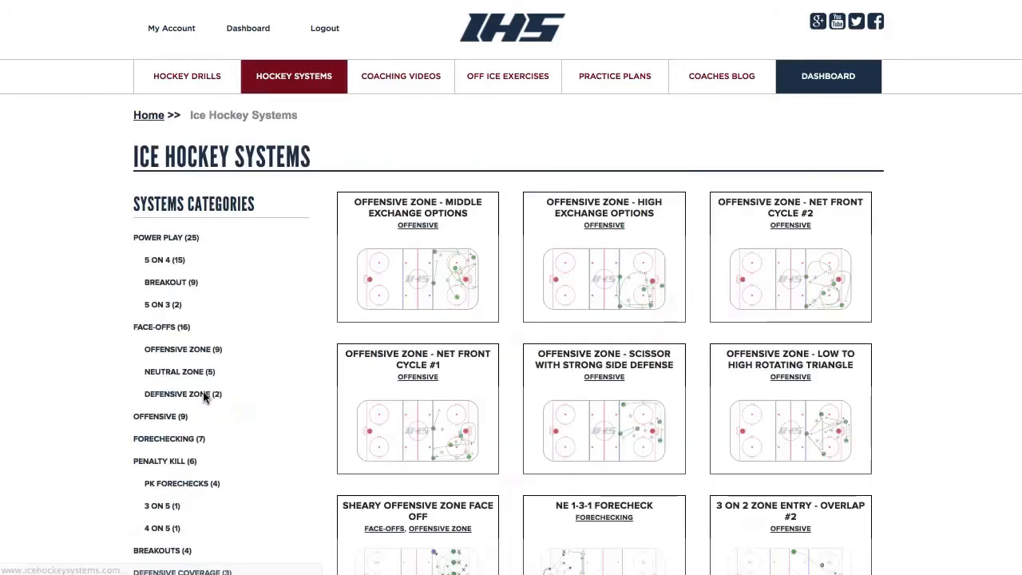
Filter face-offs to Offensive Zone and add Sheary Offensive Zone Face Off to the Tuesday practice
scroll(266, 362, down, 1)
scroll(266, 367, down, 3)
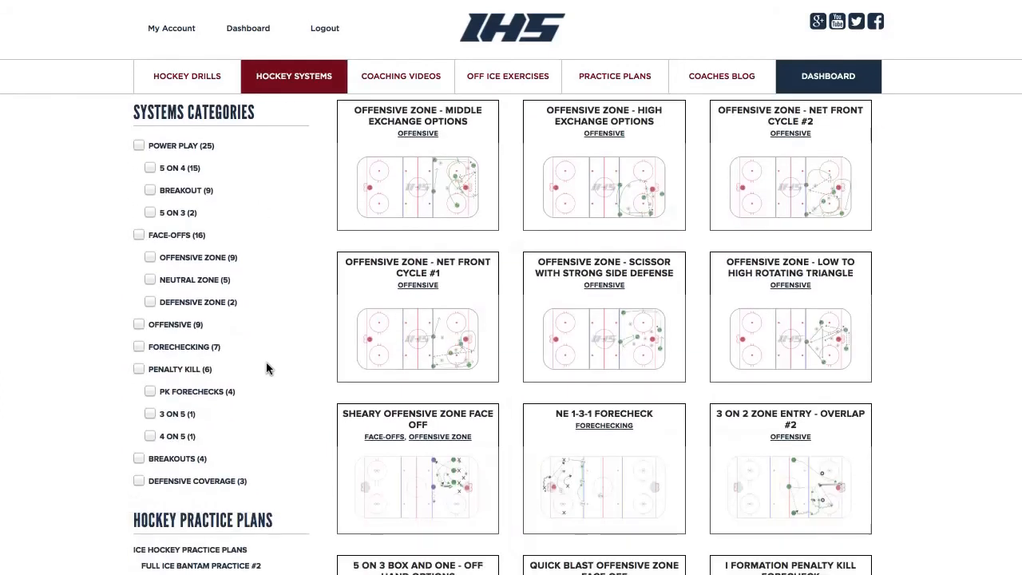
scroll(266, 368, down, 4)
scroll(265, 367, up, 8)
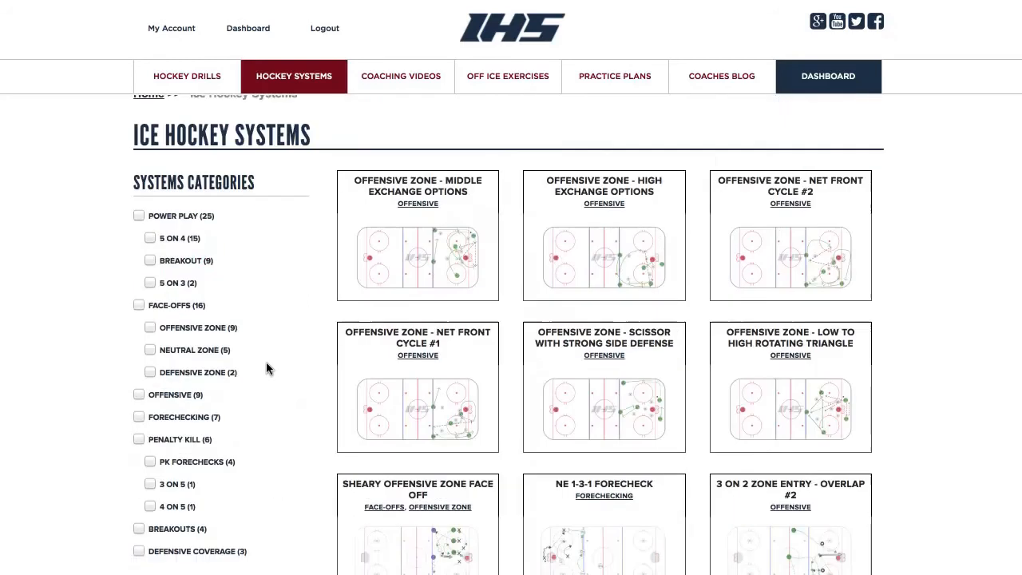
click(197, 352)
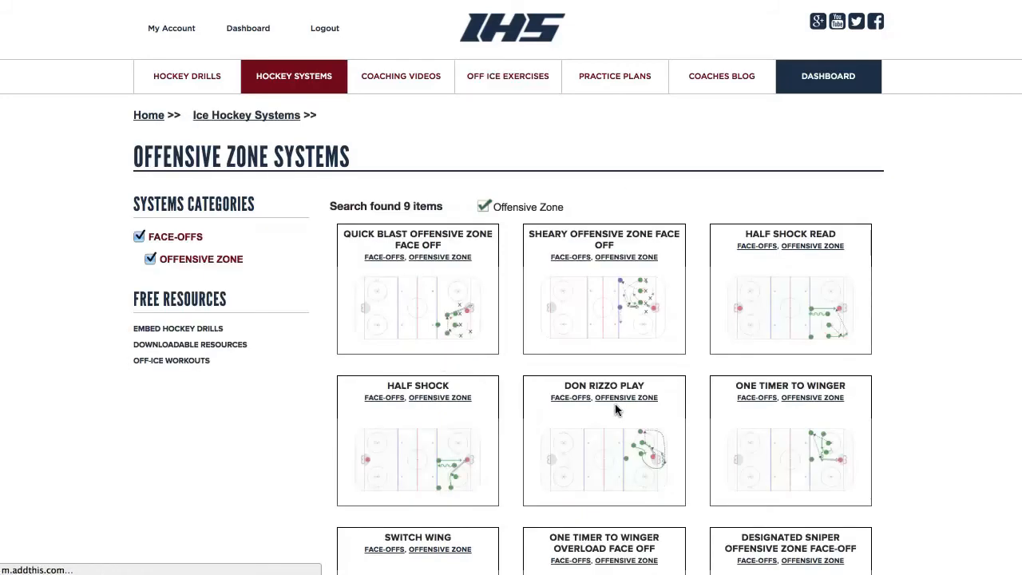
click(628, 242)
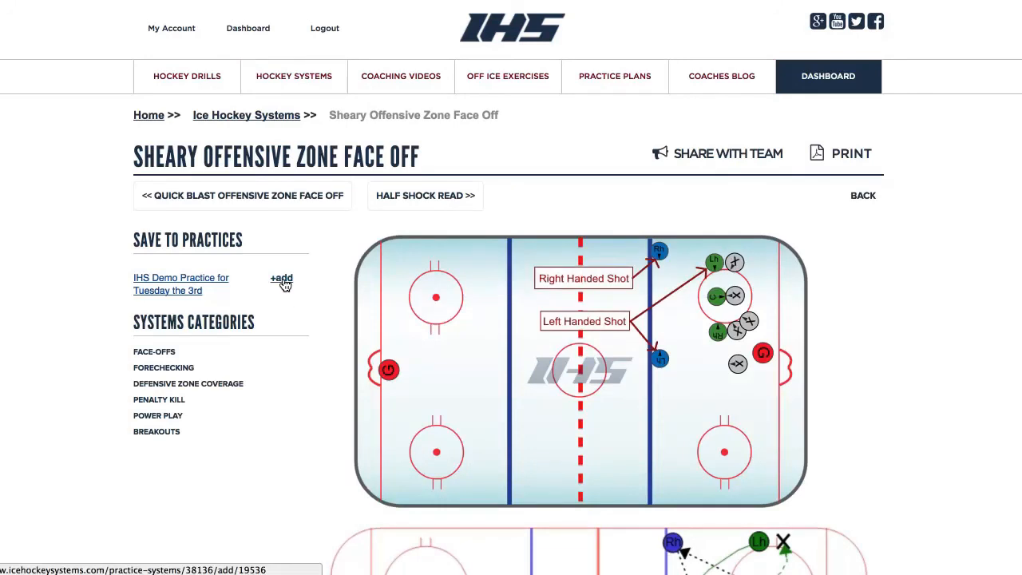
click(284, 281)
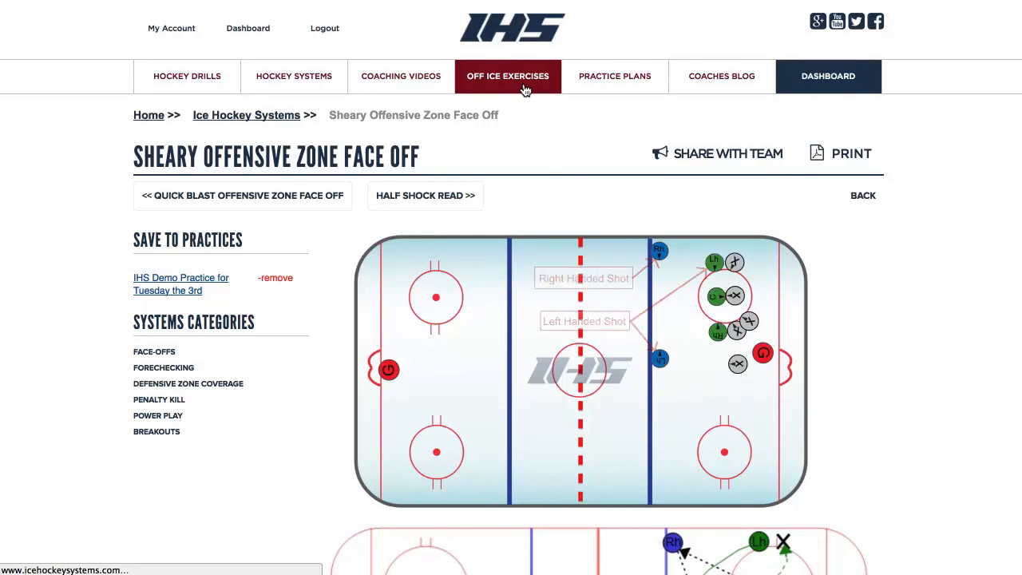
click(524, 90)
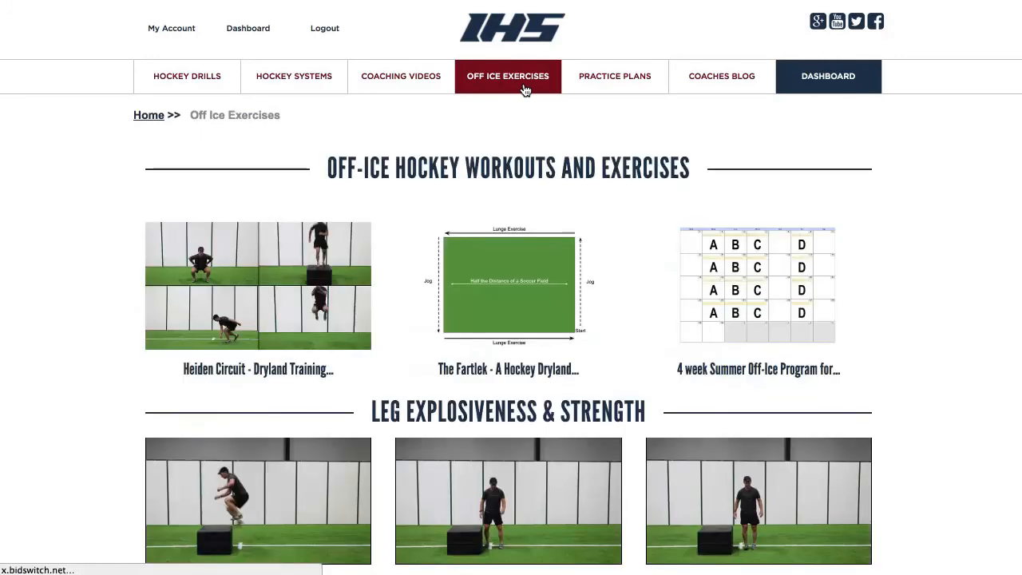
Add Body Weight Squats, Speed Squats and Squat Hold for 5 Seconds and Jump to the Tuesday practice
scroll(439, 444, down, 4)
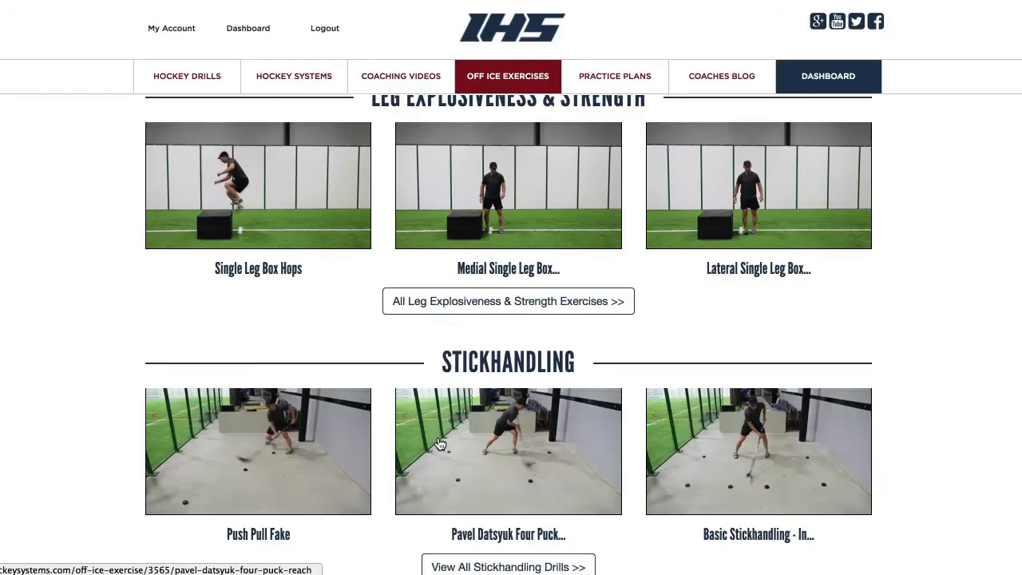
scroll(438, 444, up, 2)
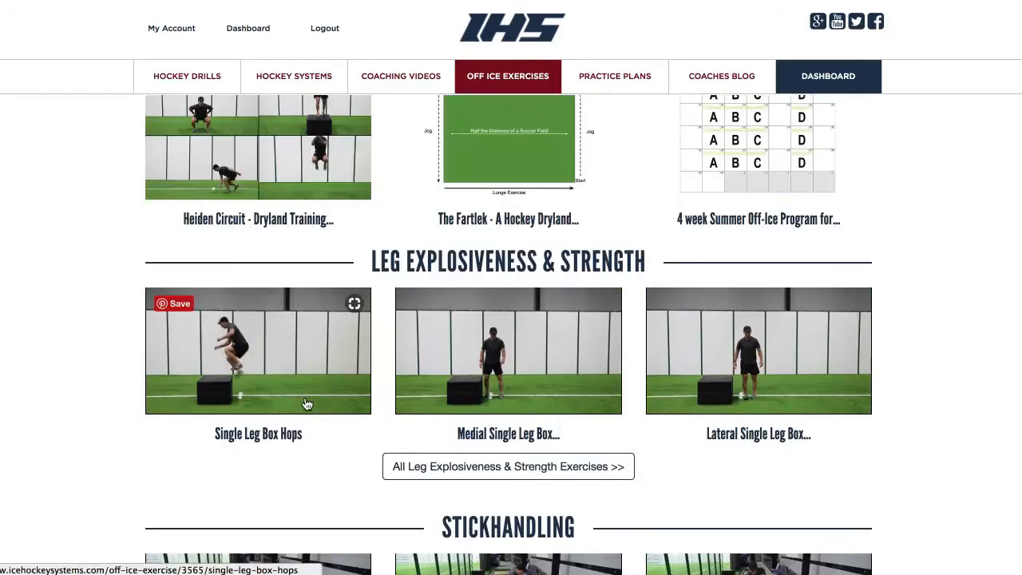
click(436, 470)
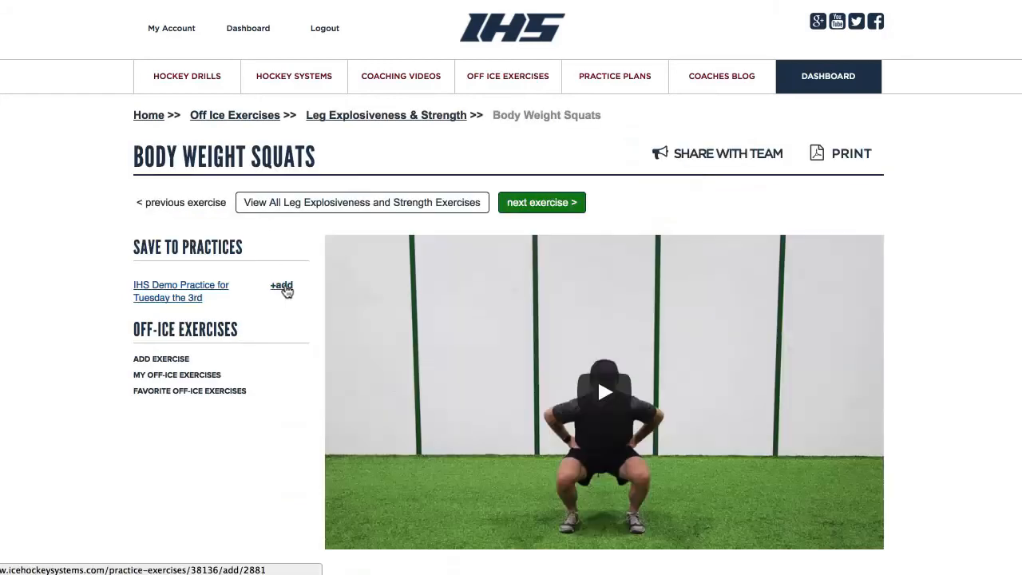
click(283, 286)
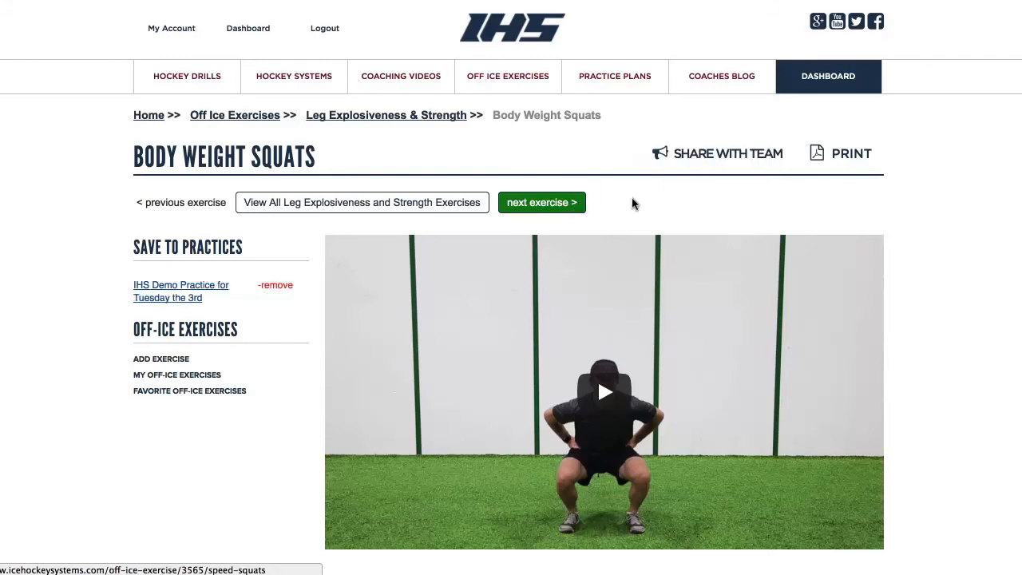
click(548, 204)
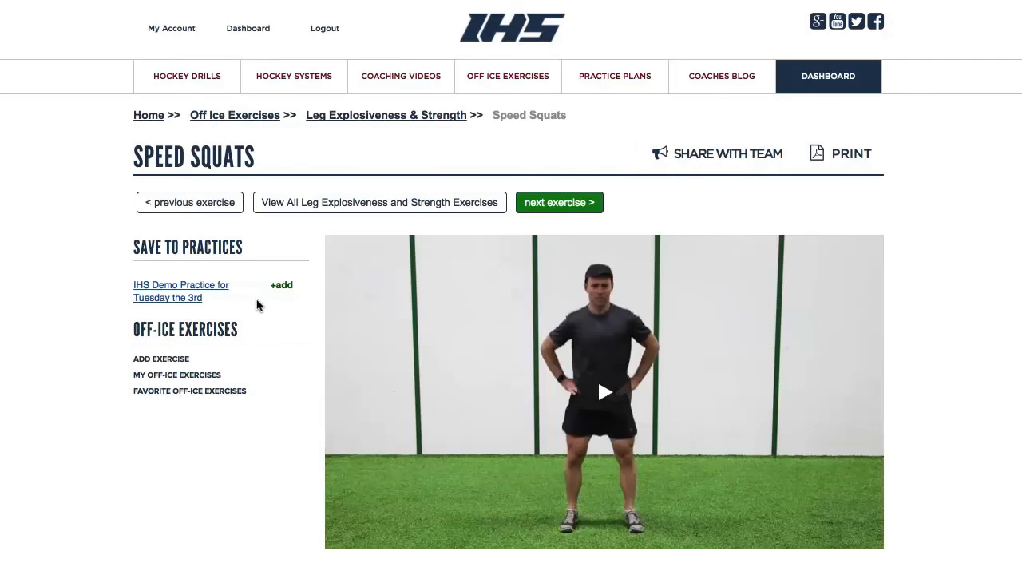
click(281, 287)
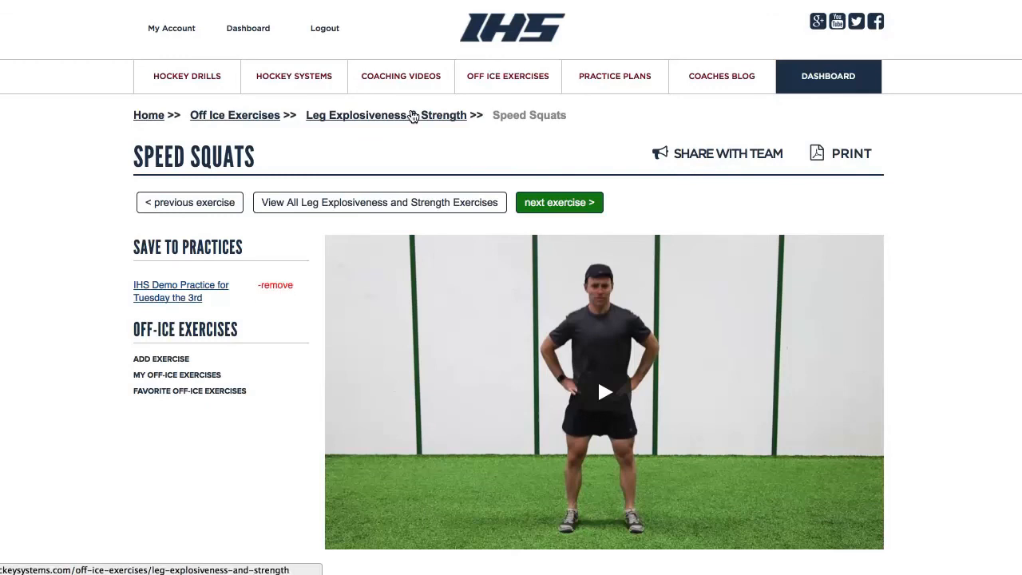
click(559, 205)
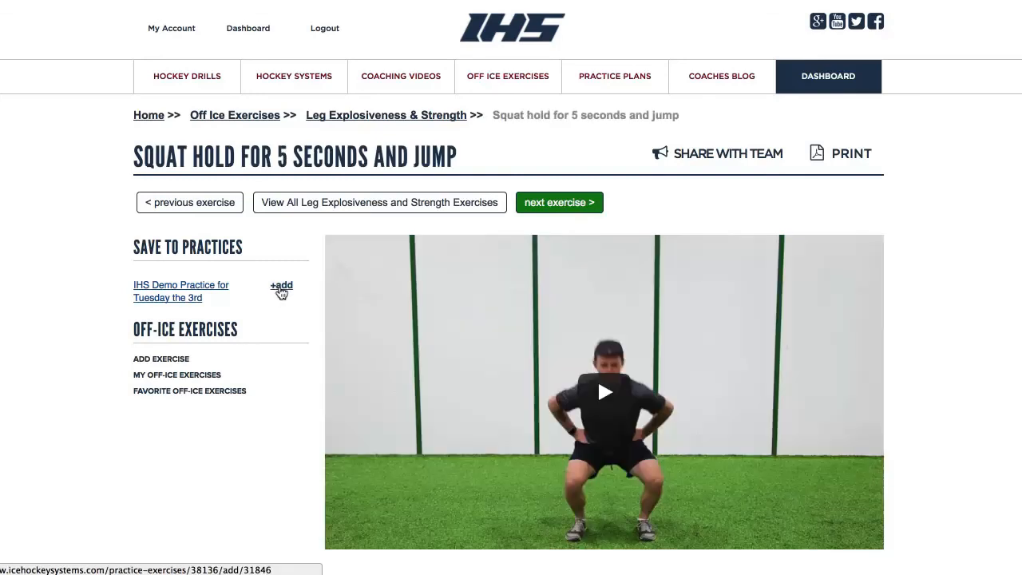
click(281, 286)
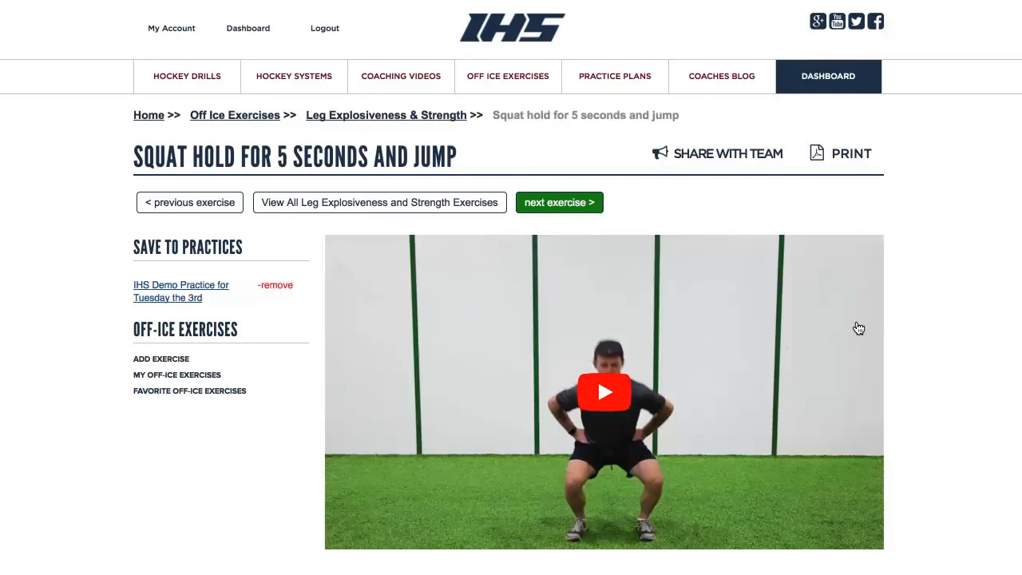
Return to the member dashboard
scroll(944, 336, down, 2)
scroll(944, 336, down, 3)
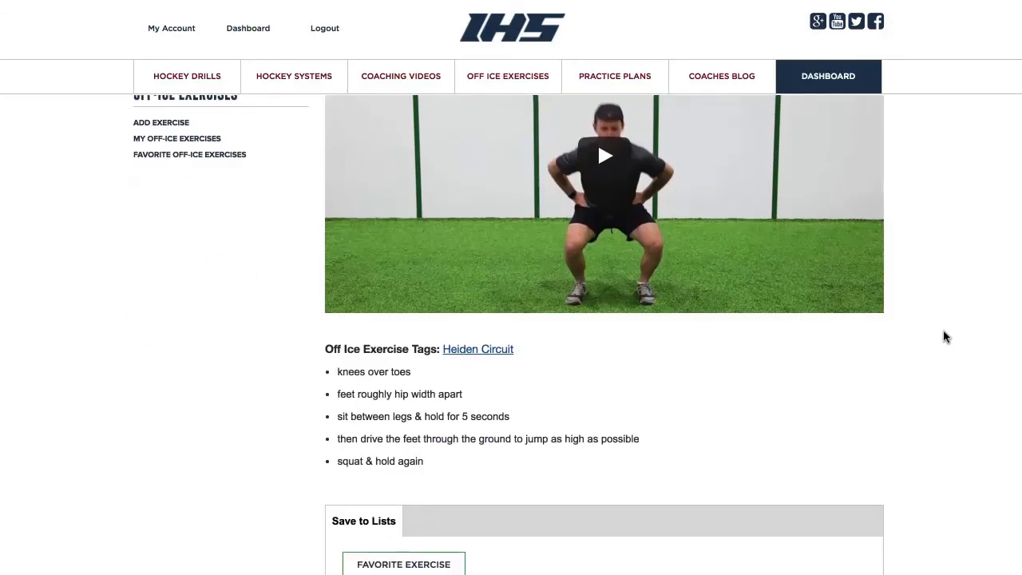
scroll(944, 336, up, 5)
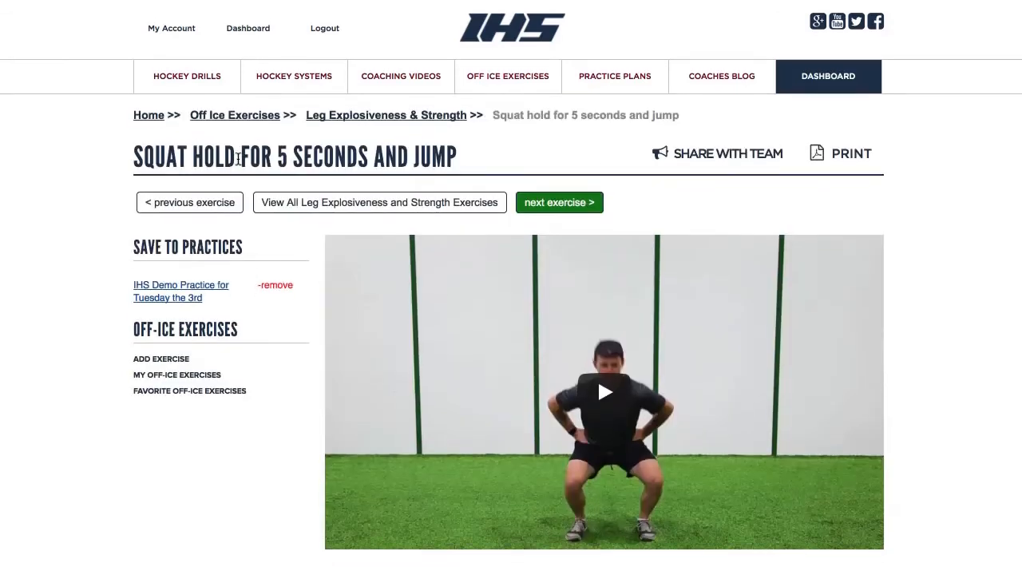
click(236, 37)
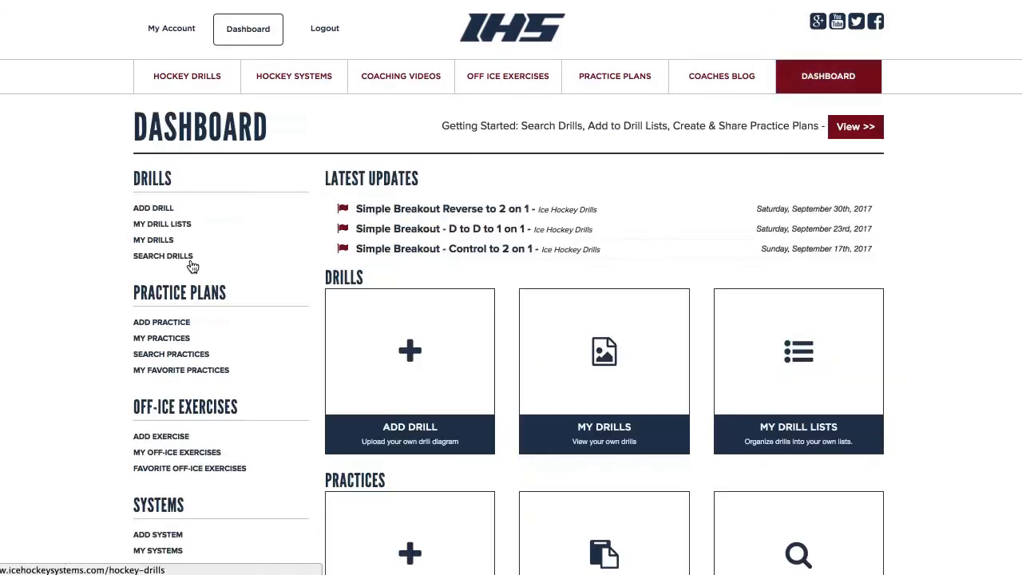
Open 'IHS Demo Practice for Tuesday the 3rd' from My Practices and read its notes
click(169, 343)
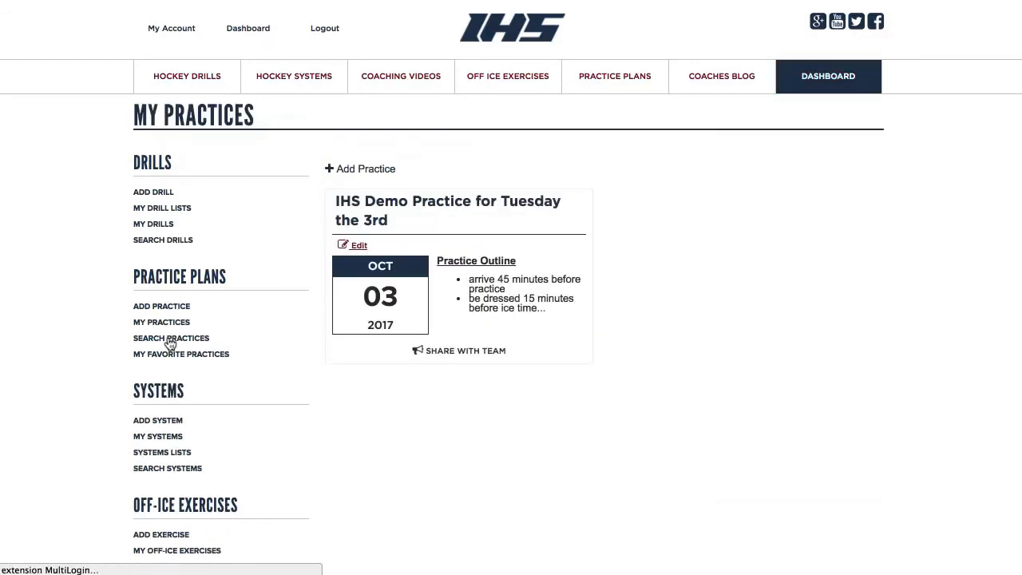
click(477, 208)
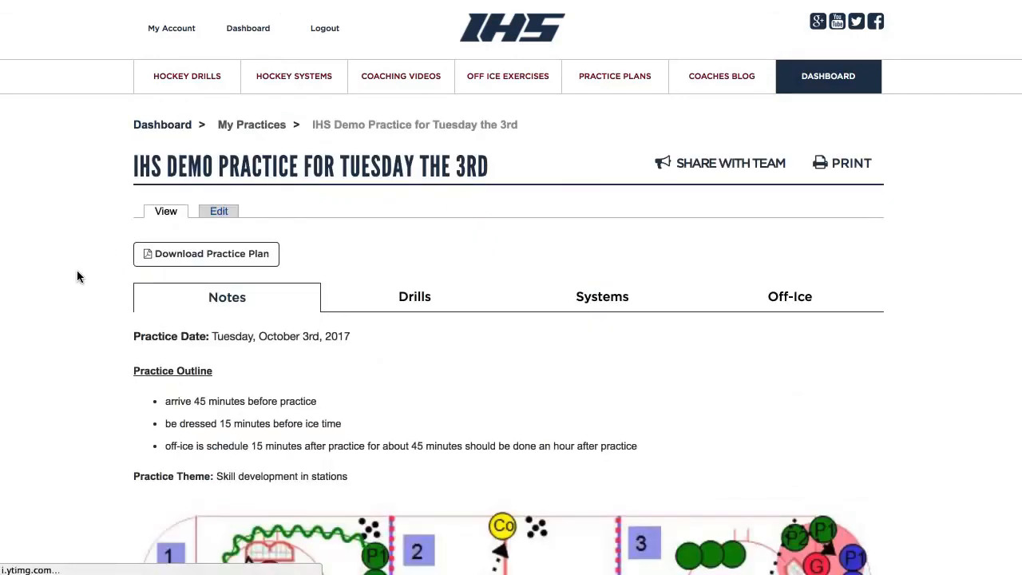
scroll(67, 277, down, 1)
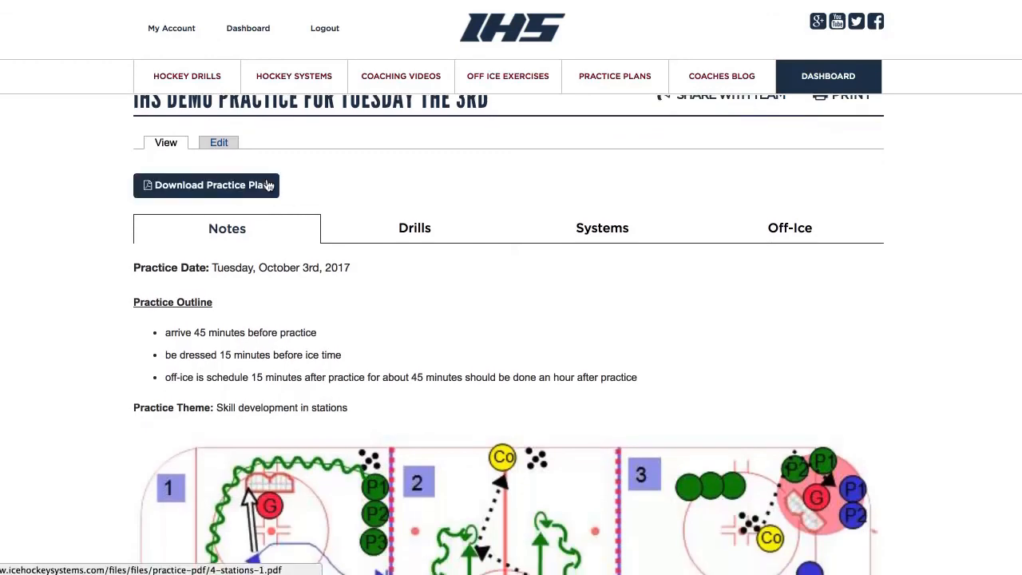
scroll(303, 328, down, 1)
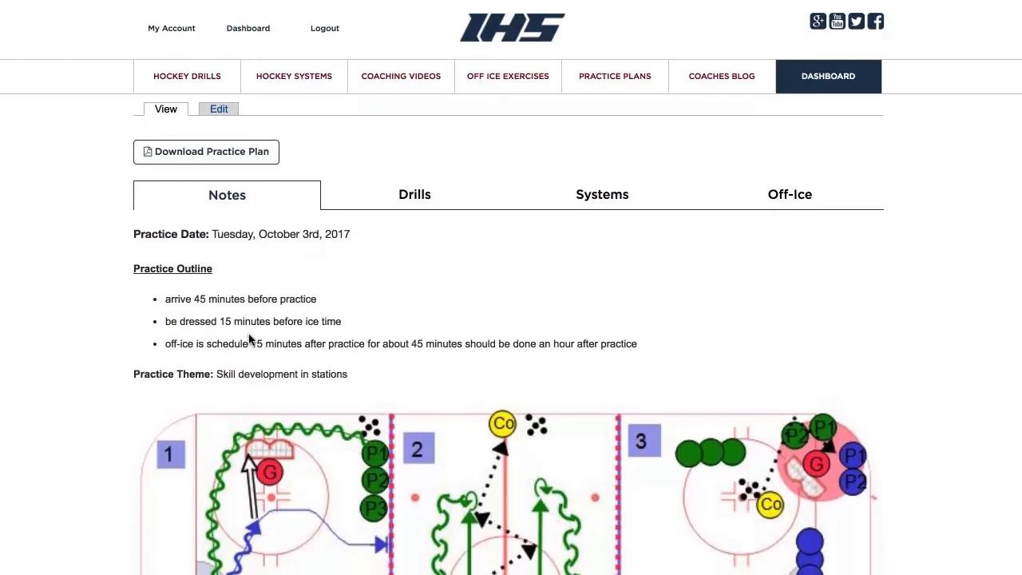
scroll(114, 379, down, 5)
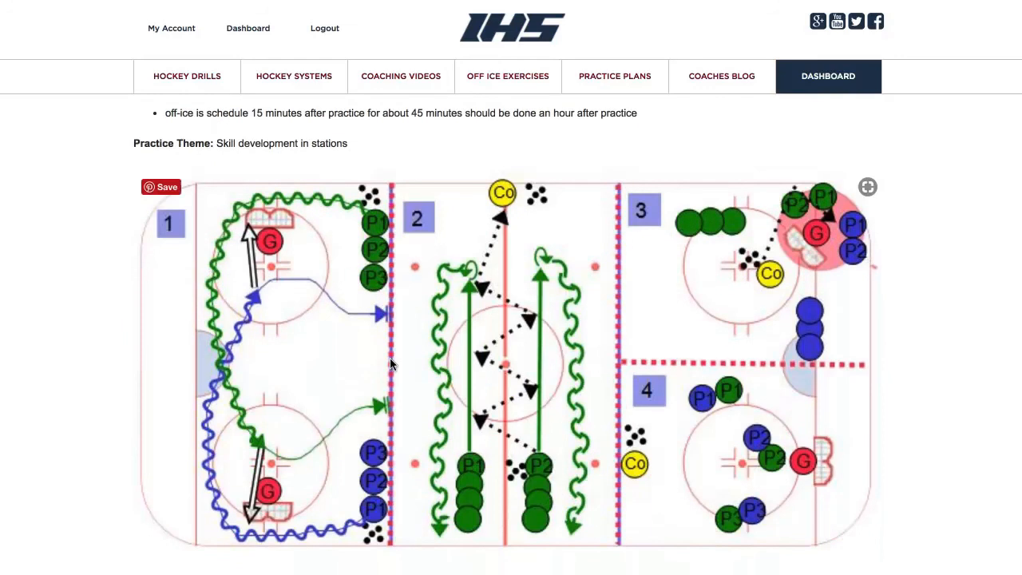
scroll(392, 363, up, 6)
Review the drills included in the Tuesday practice
click(415, 300)
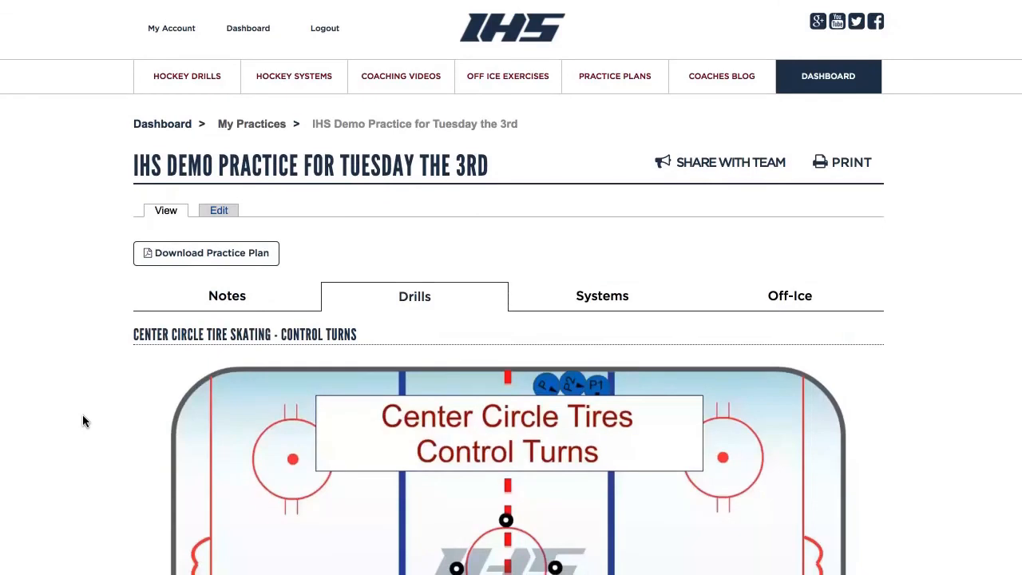
scroll(83, 415, down, 10)
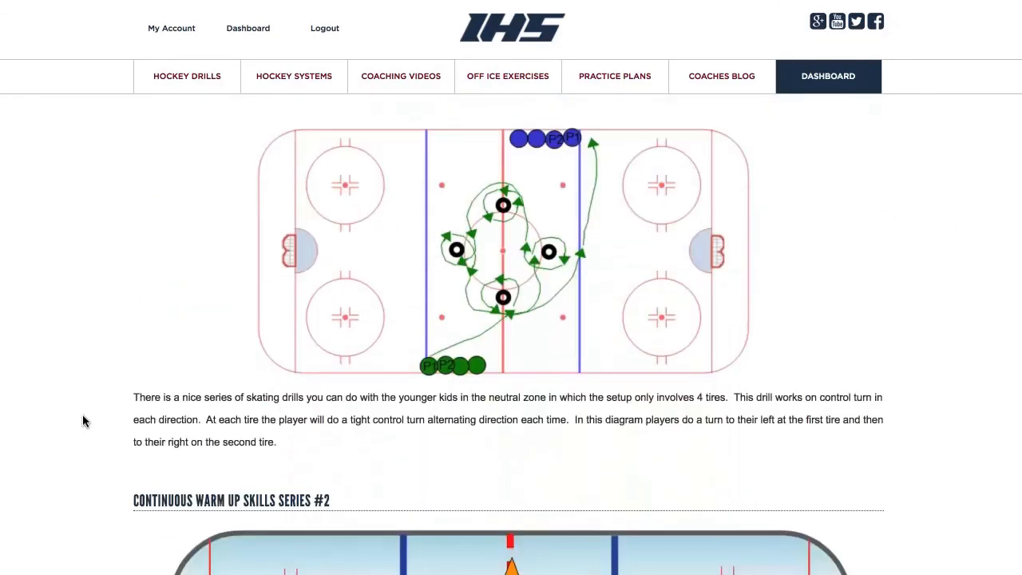
scroll(83, 415, down, 5)
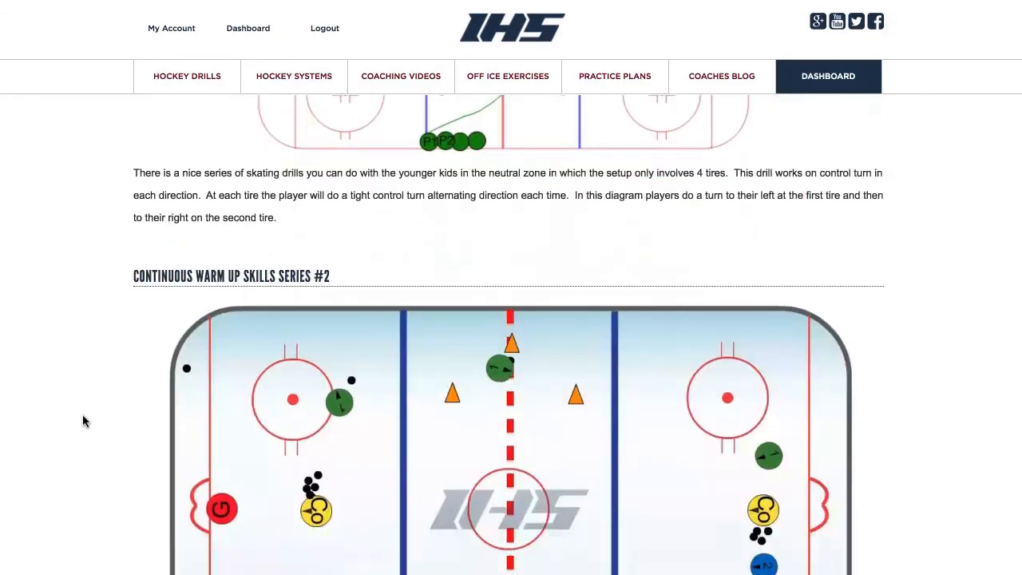
scroll(83, 420, down, 10)
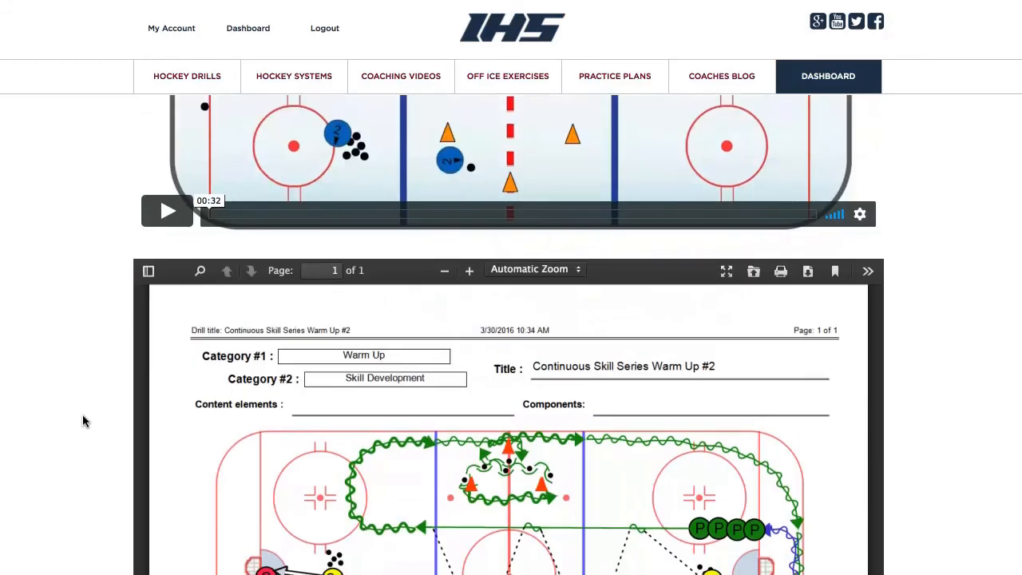
scroll(83, 415, down, 10)
scroll(83, 415, up, 20)
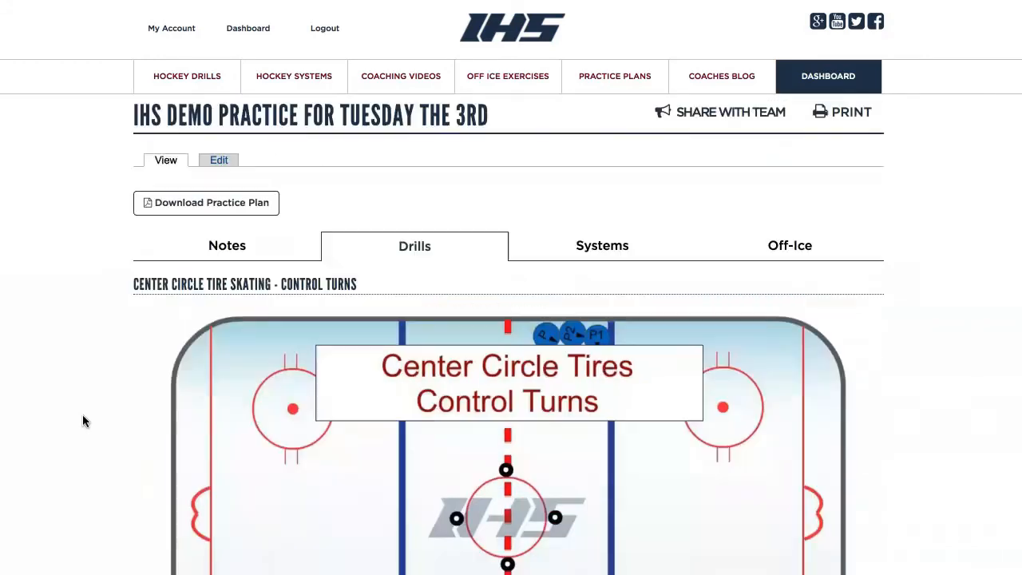
Review the systems included in the Tuesday practice
click(595, 295)
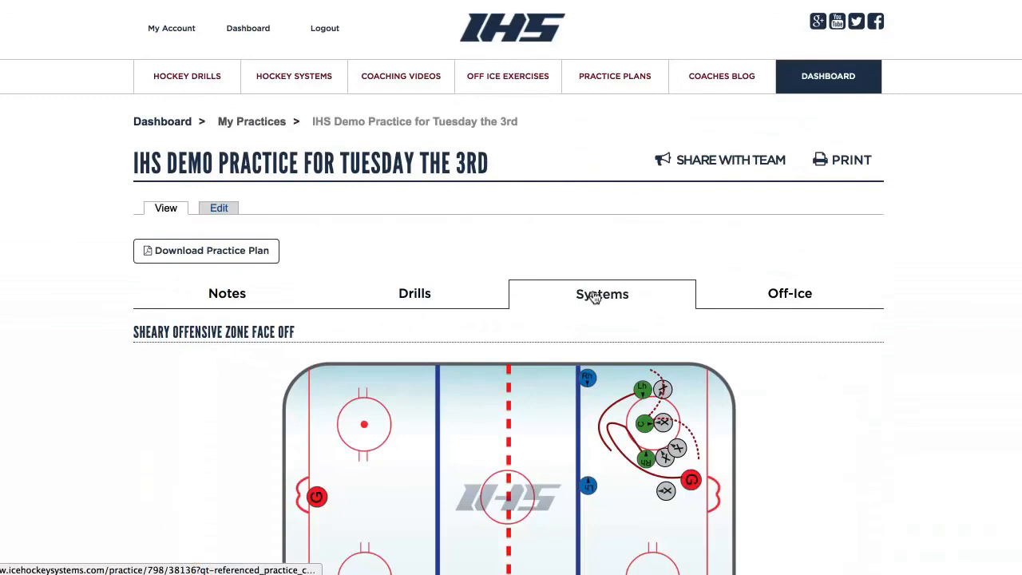
scroll(908, 471, down, 3)
scroll(907, 471, down, 9)
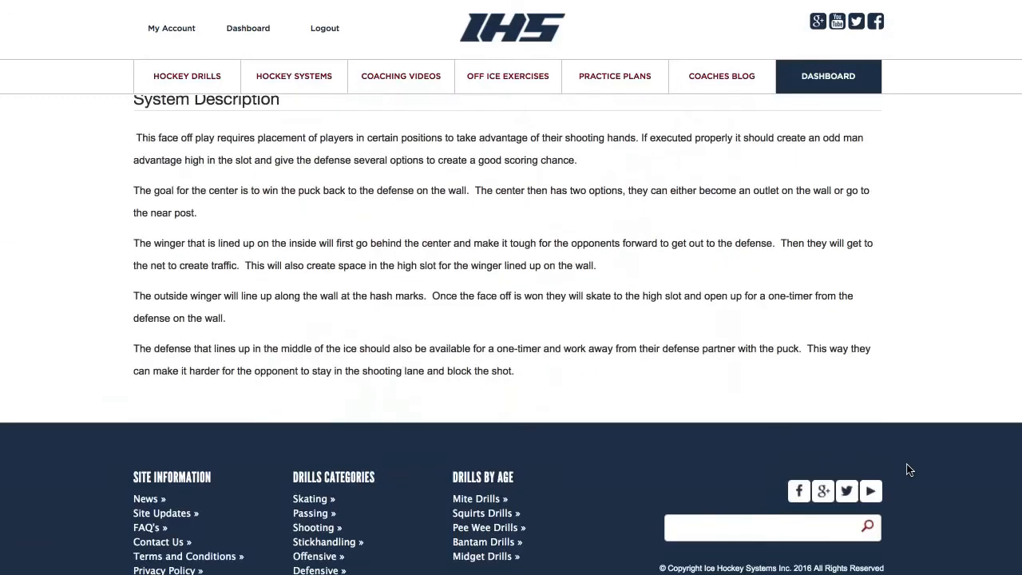
scroll(907, 471, up, 12)
Review the Tuesday practice's off-ice exercises
click(812, 298)
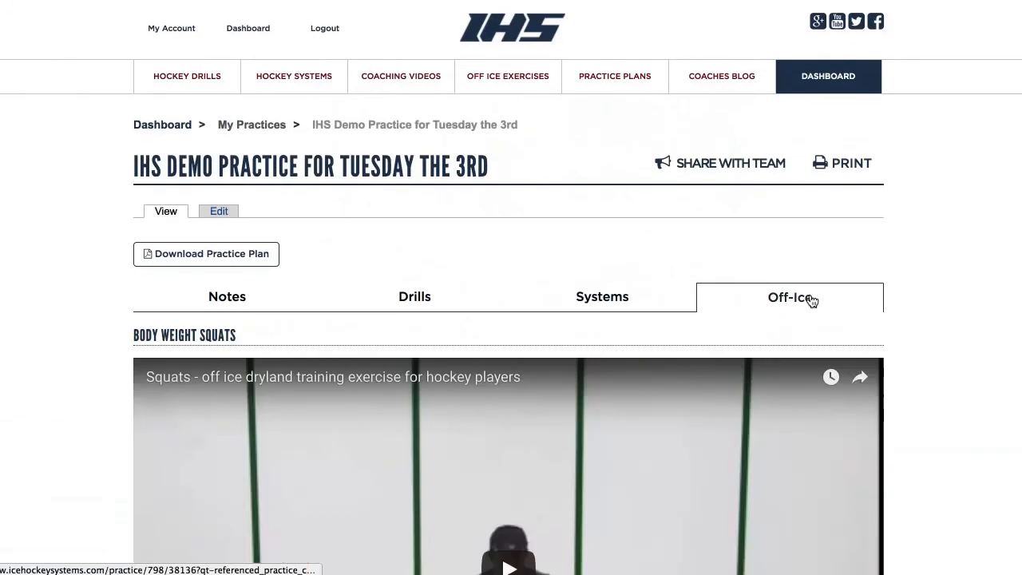
scroll(906, 356, down, 3)
scroll(906, 357, down, 15)
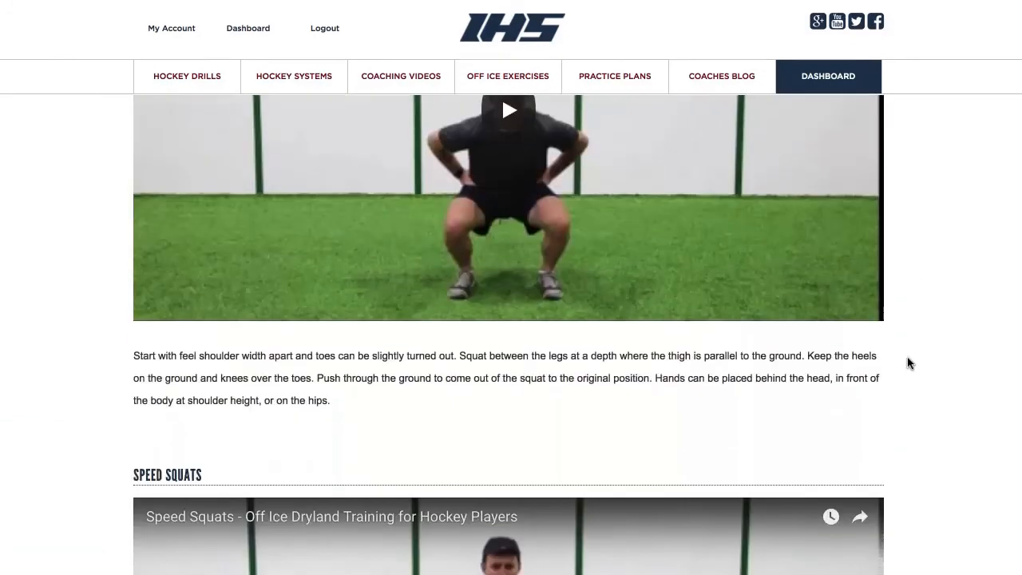
scroll(907, 357, down, 6)
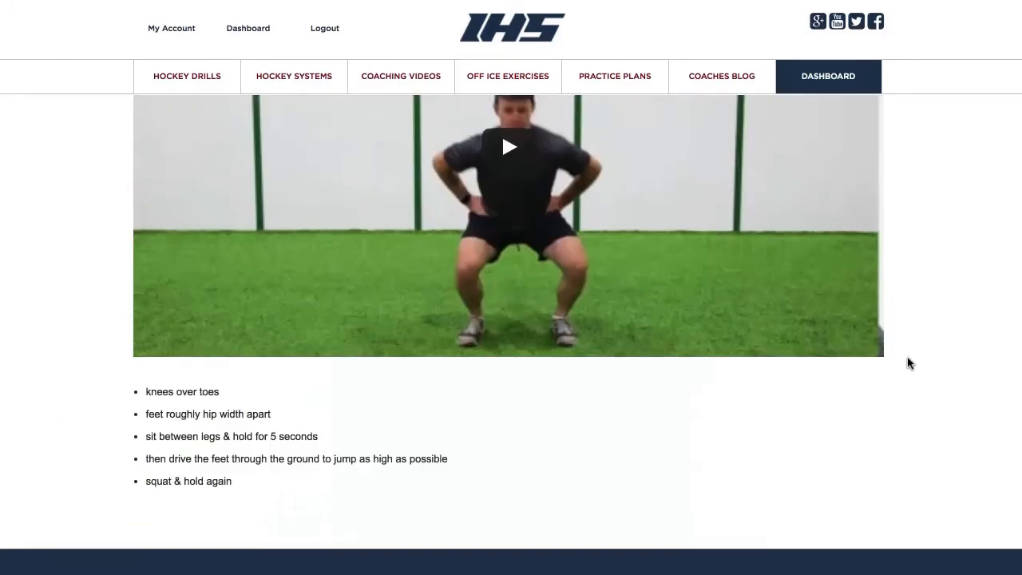
scroll(907, 357, up, 20)
scroll(907, 357, up, 2)
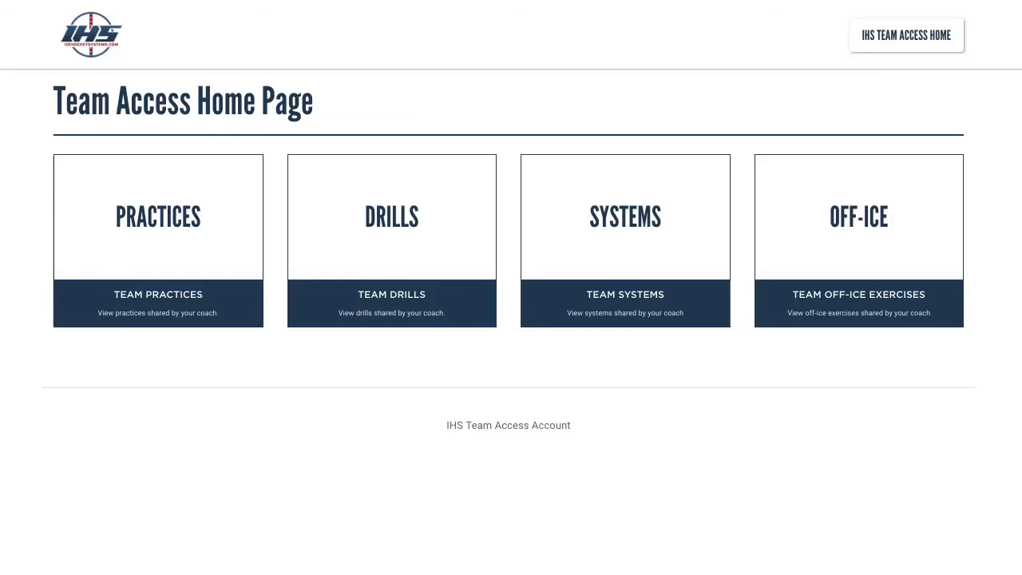
From Team Practices, share 'IHS Demo Practice for Tuesday the 3rd' with the team
click(180, 225)
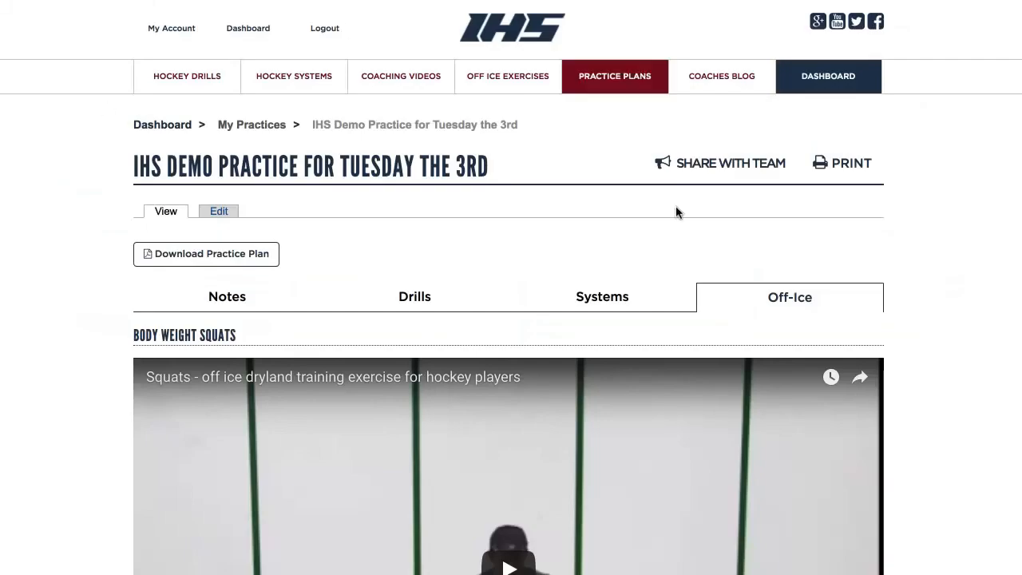
click(705, 172)
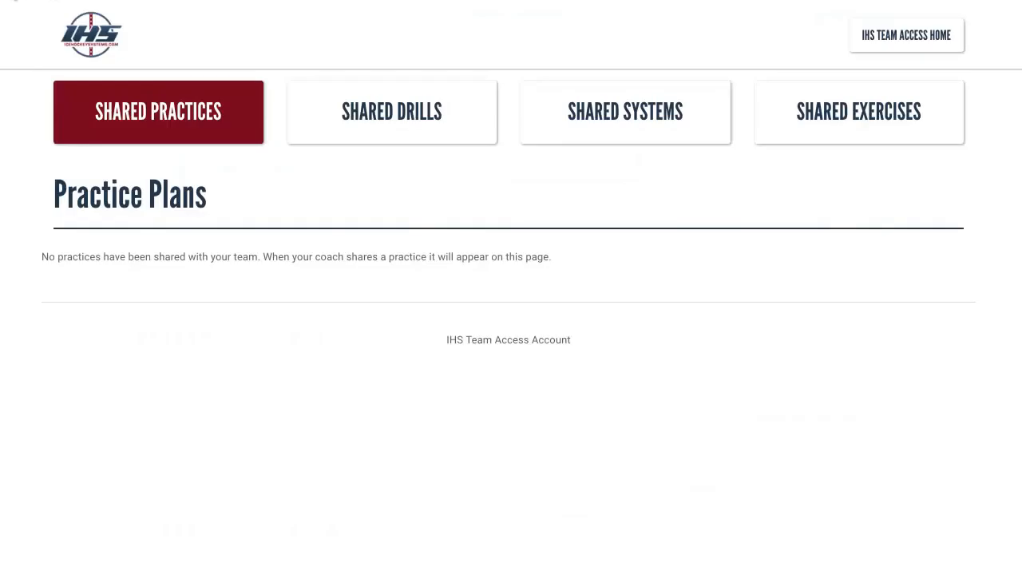
Reload the team's shared practices and open the shared Tuesday practice plan
key(super+r)
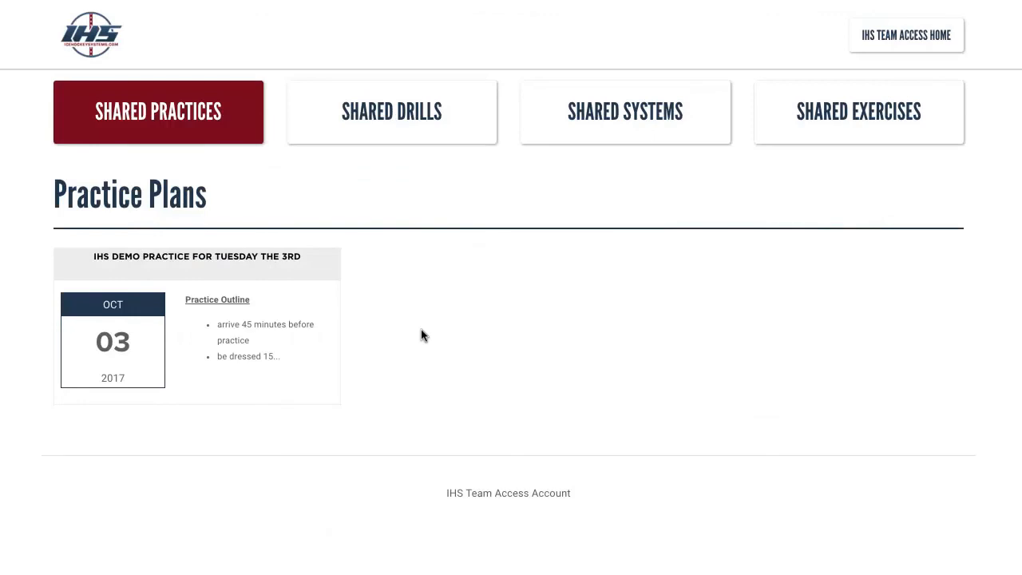
click(285, 257)
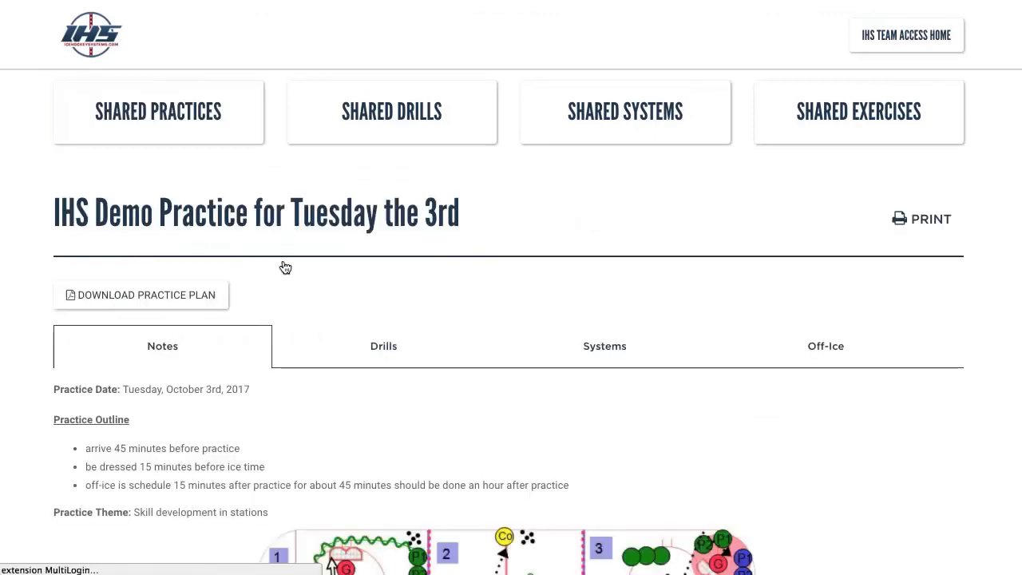
scroll(728, 307, down, 2)
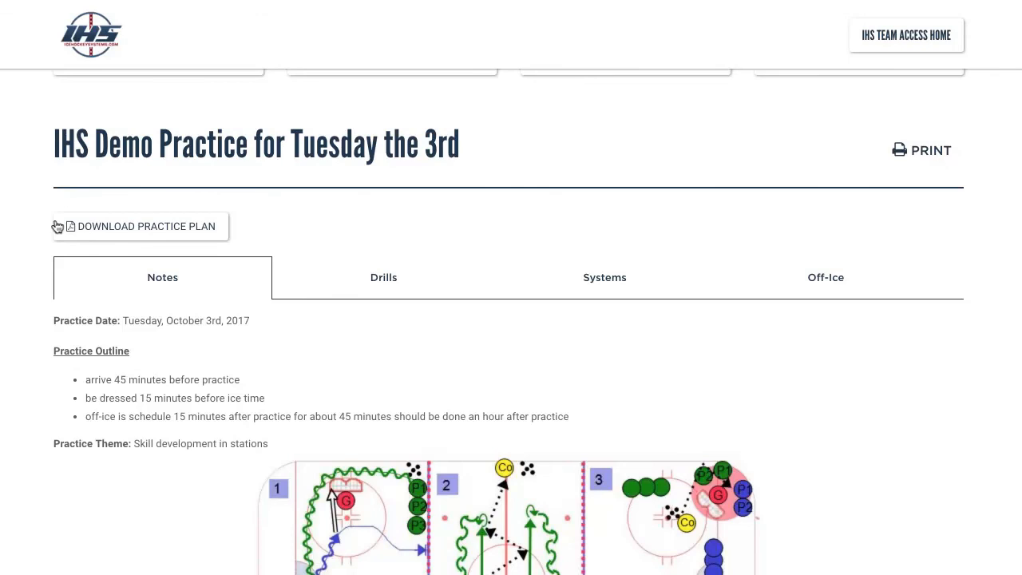
scroll(406, 285, down, 2)
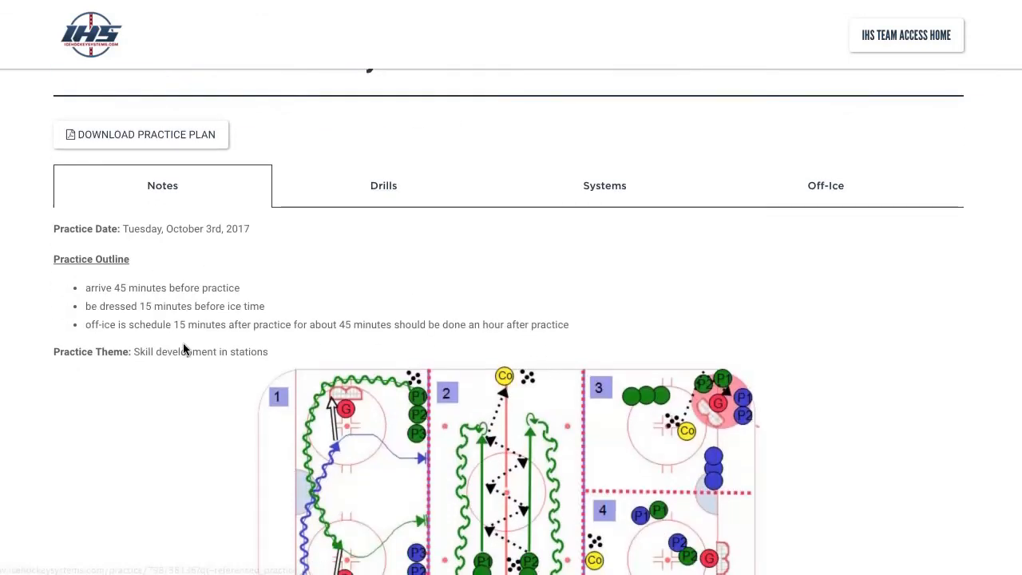
scroll(317, 343, down, 4)
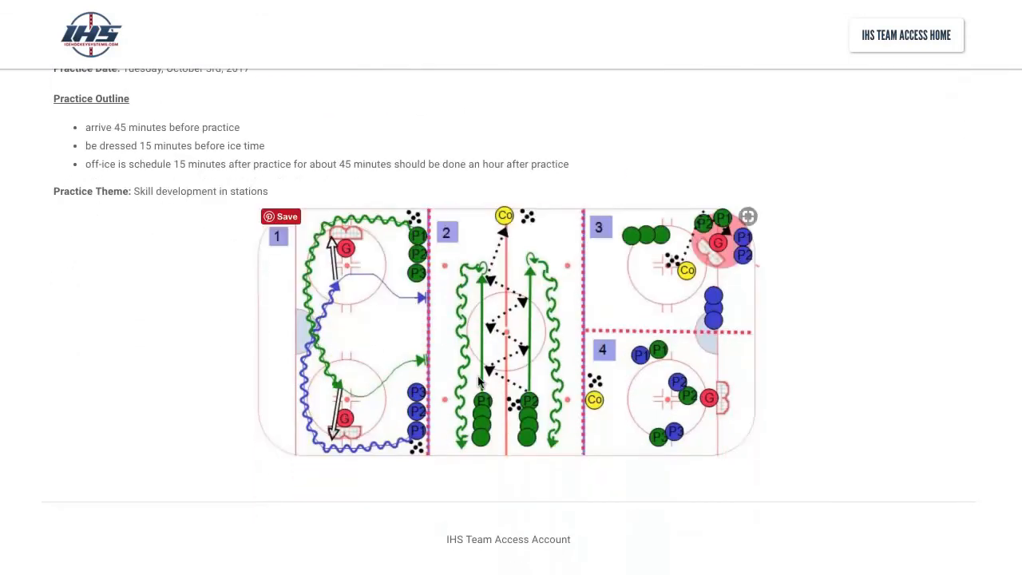
scroll(471, 395, up, 6)
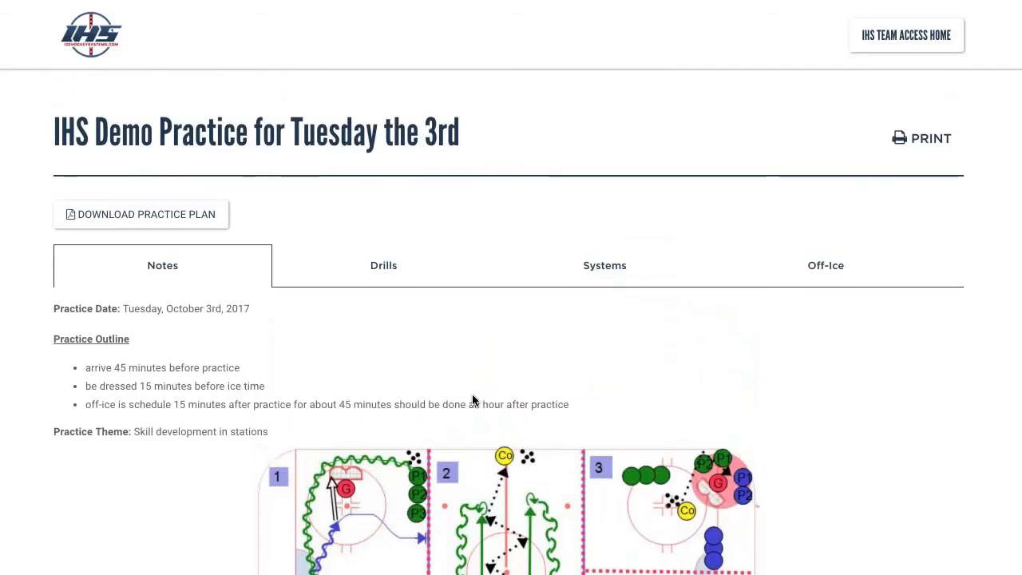
Check the shared practice's drills and systems
click(382, 265)
scroll(599, 239, down, 15)
scroll(598, 239, up, 15)
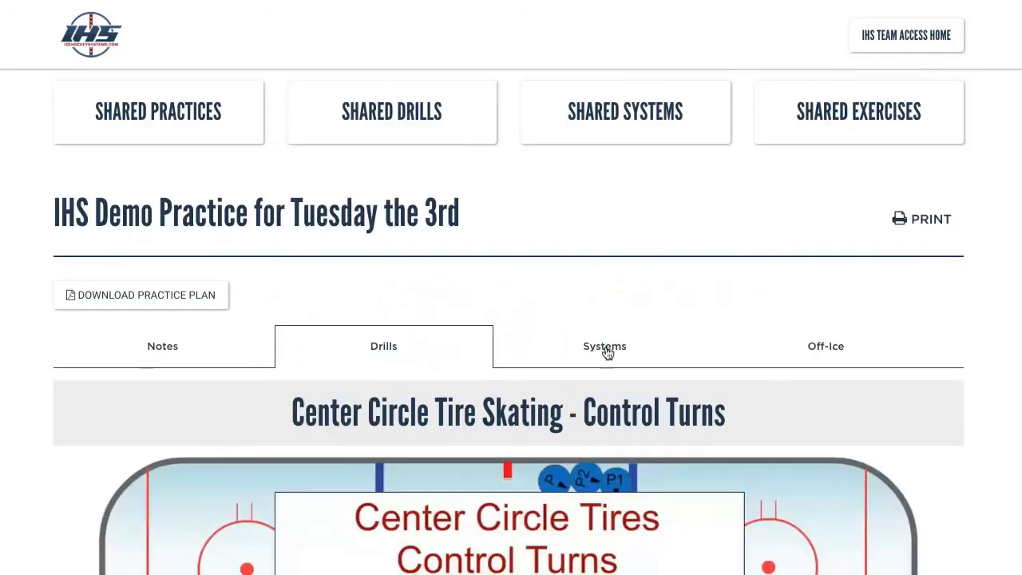
click(611, 347)
scroll(609, 336, down, 6)
scroll(608, 336, up, 2)
scroll(608, 336, up, 4)
Check the off-ice exercises: Body Weight Squats, Squat hold and Speed Squats
click(825, 346)
scroll(826, 349, down, 15)
scroll(828, 322, down, 7)
scroll(828, 321, up, 17)
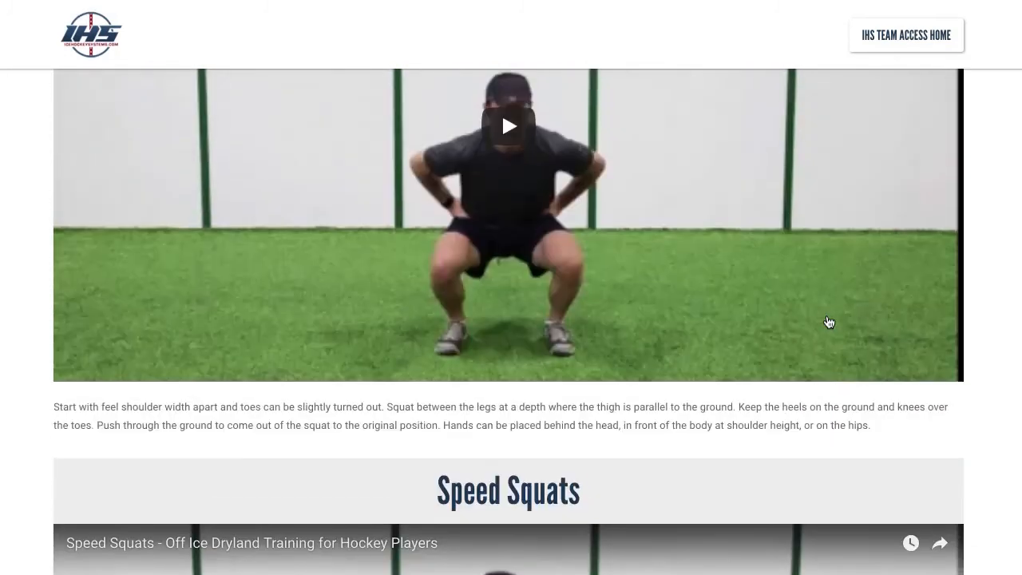
scroll(829, 321, up, 7)
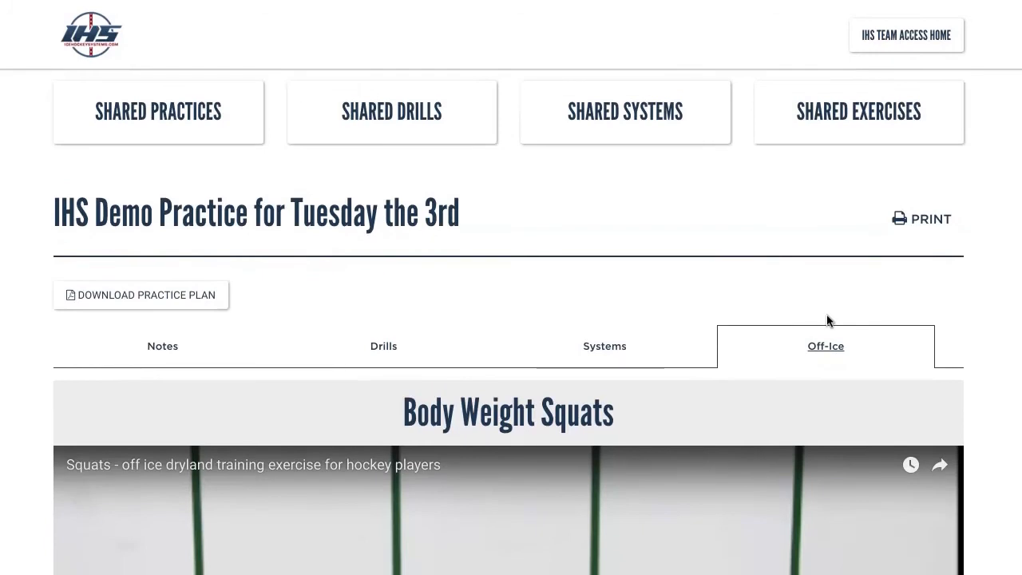